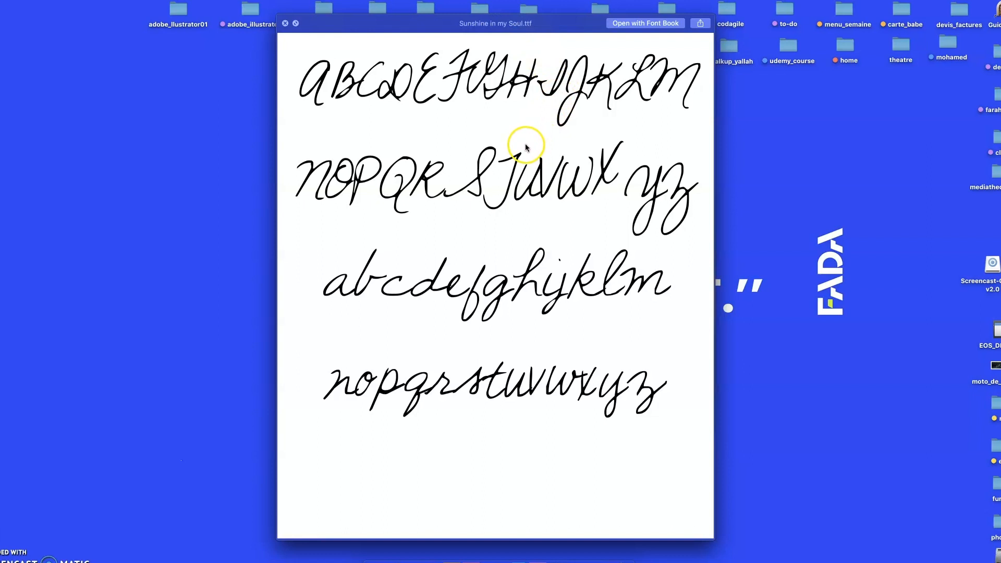
- Preview the images visuel_postit_avant.jpg and visuel_postit_apres.jpg in the capsule3 folder
key(space)
click(453, 258)
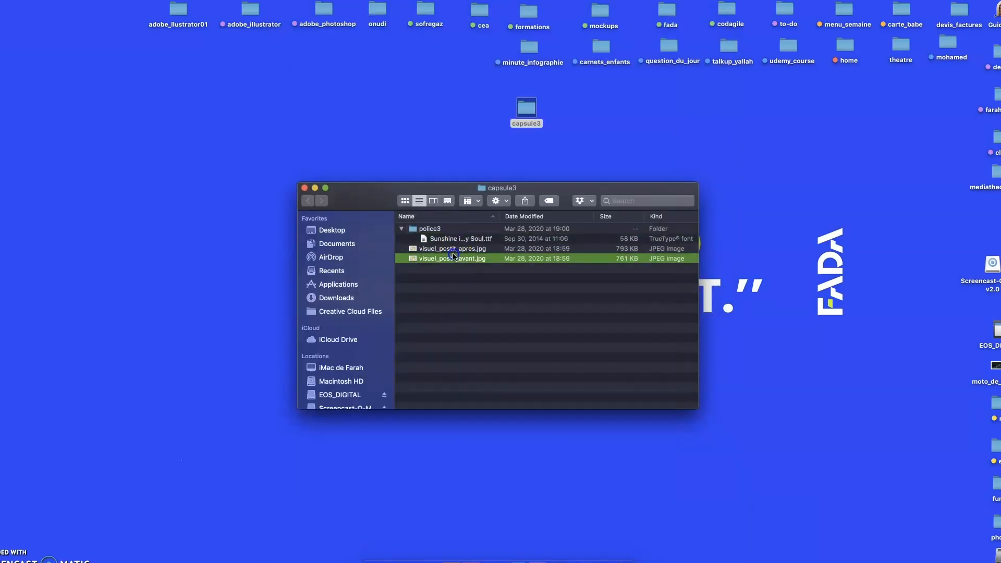
click(470, 261)
key(space)
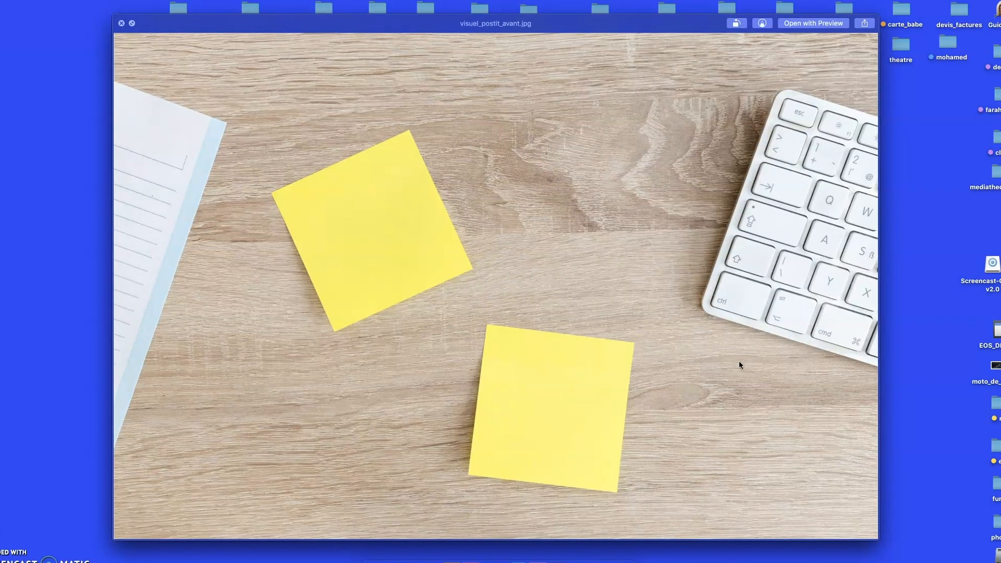
key(Up)
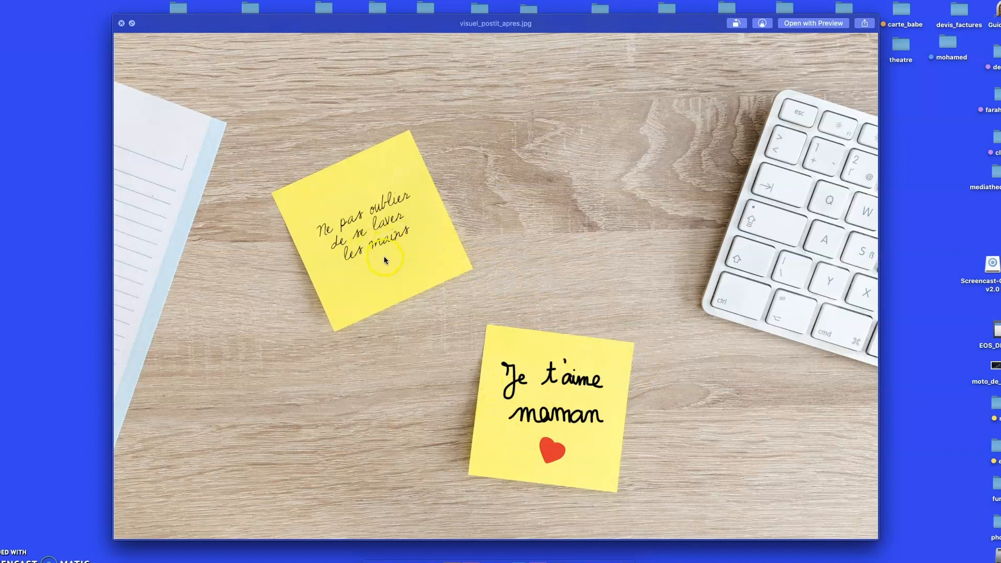
key(space)
- Open visuel_postit_avant.jpg from the capsule3 folder in Adobe Photoshop 2020
click(487, 258)
right_click(492, 259)
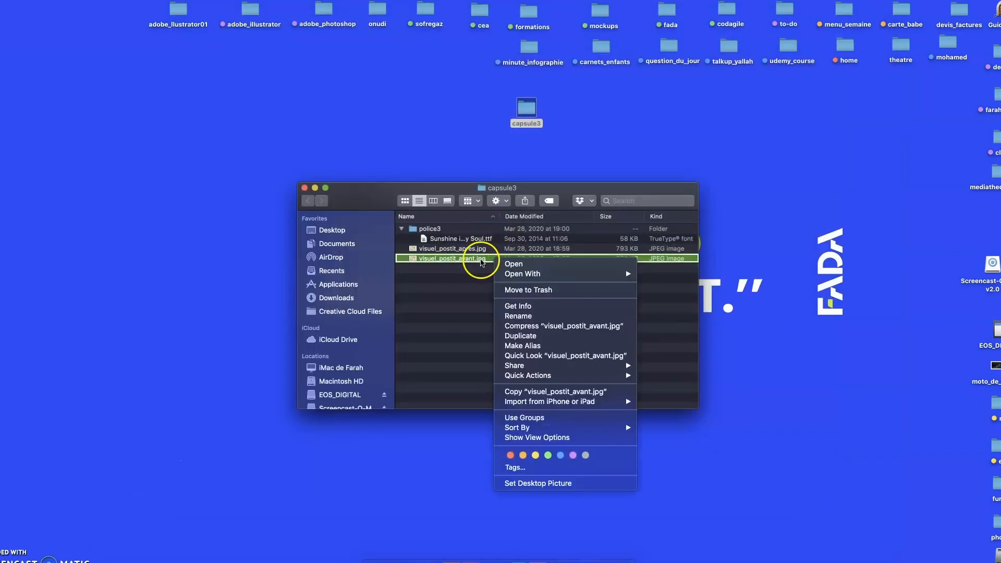
mouse_move(510, 275)
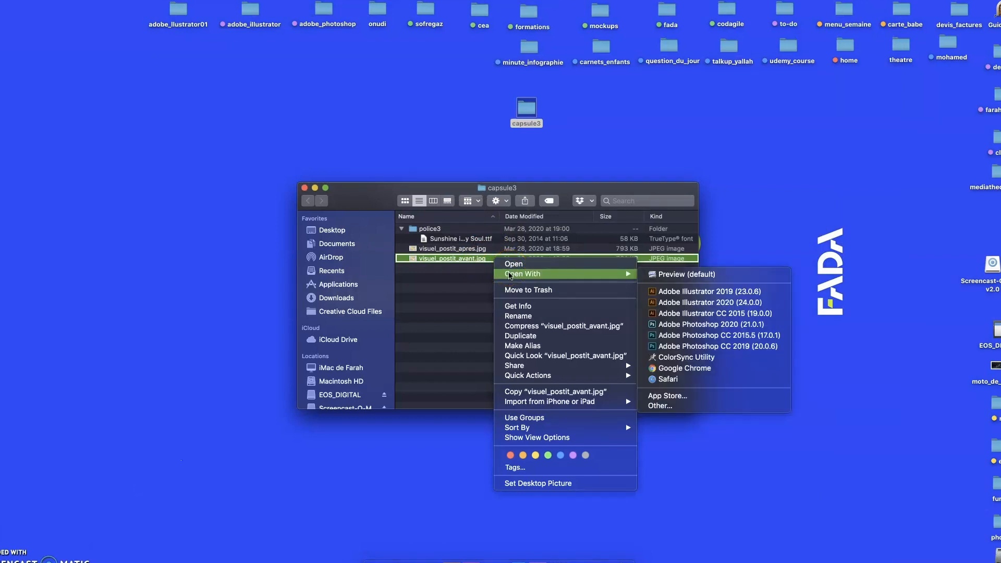
click(687, 324)
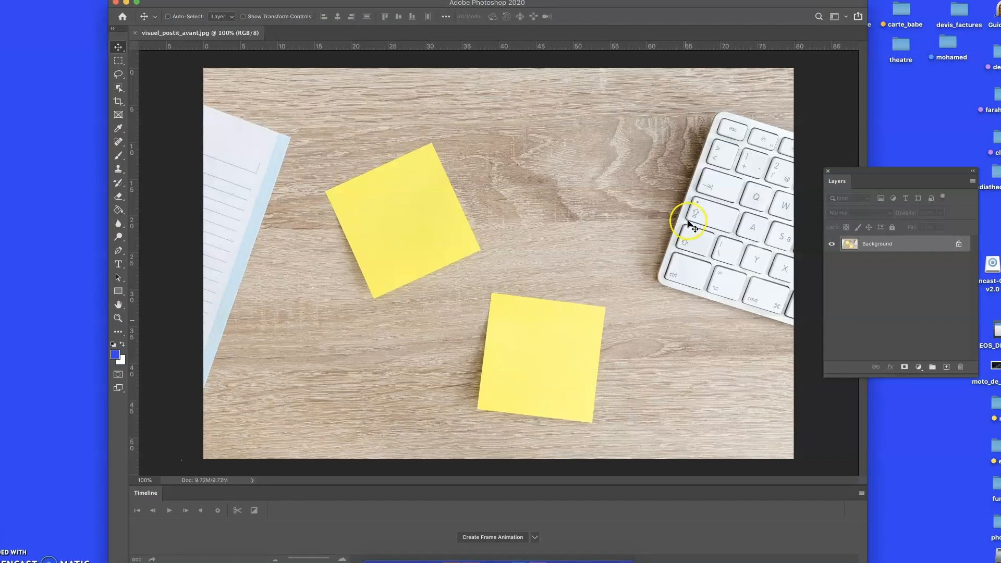
- Reposition the floating Layers panel so that it overlaps the edge of the image beside the pictured keyboard
drag(853, 174, 699, 190)
click(701, 255)
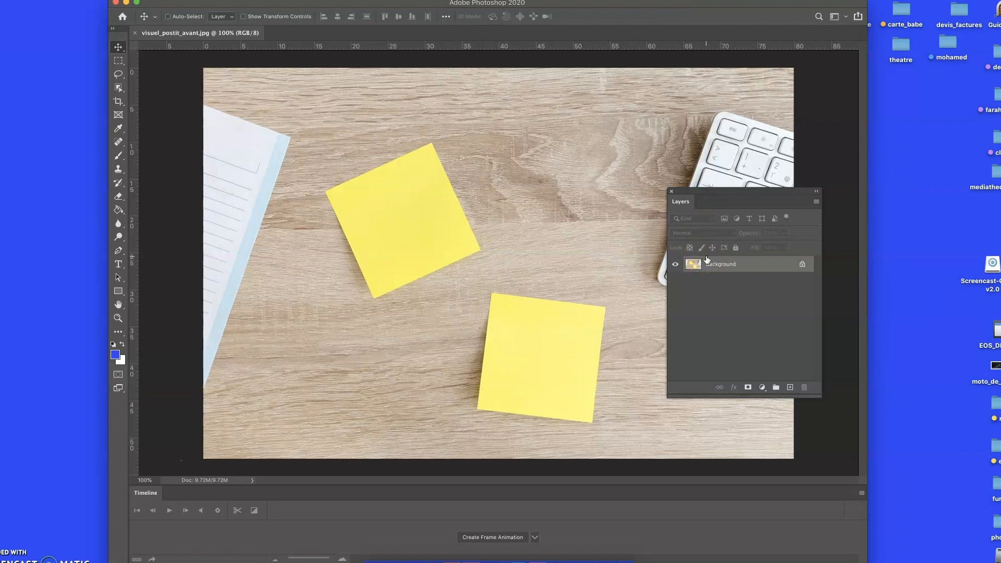
drag(709, 192, 804, 194)
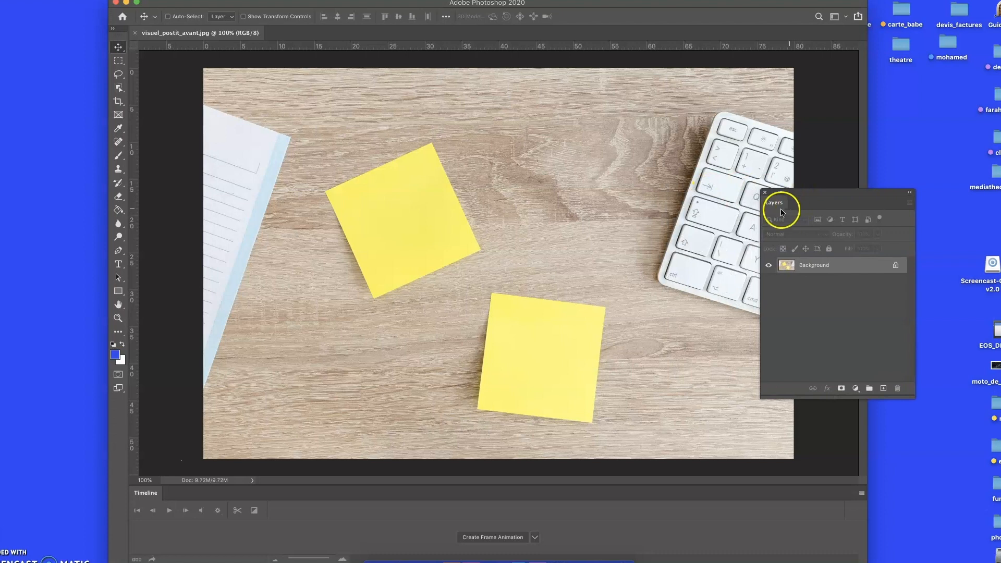
- Add the three-line text "Ne pas oublier / de se laver / les mains" on the upper yellow post-it with the Horizontal Type tool
click(117, 265)
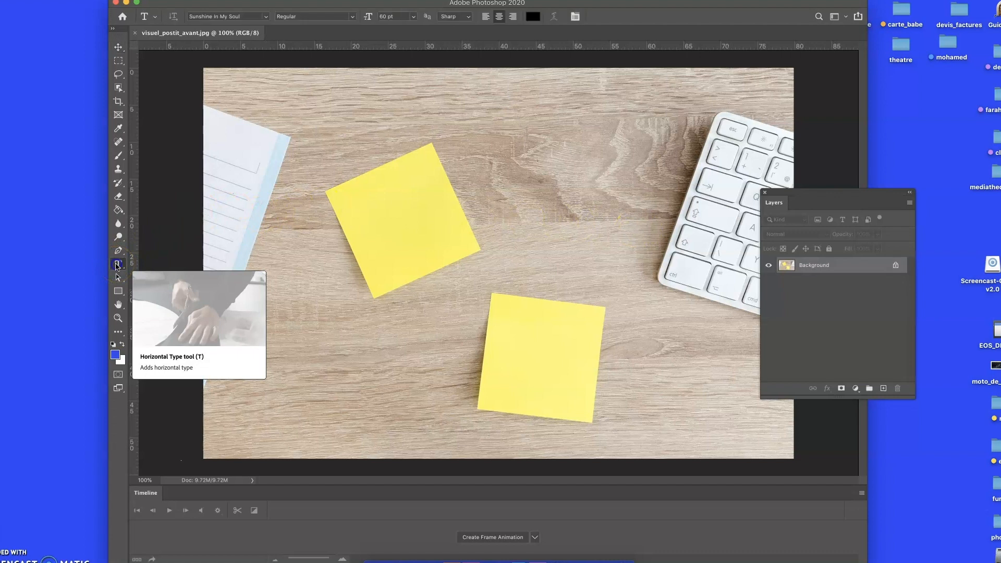
click(374, 224)
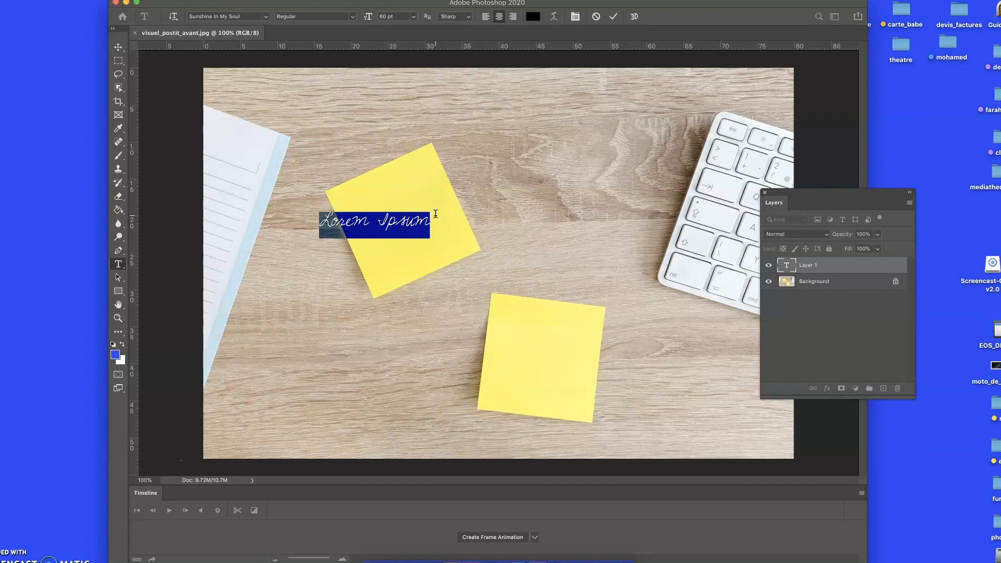
text(N)
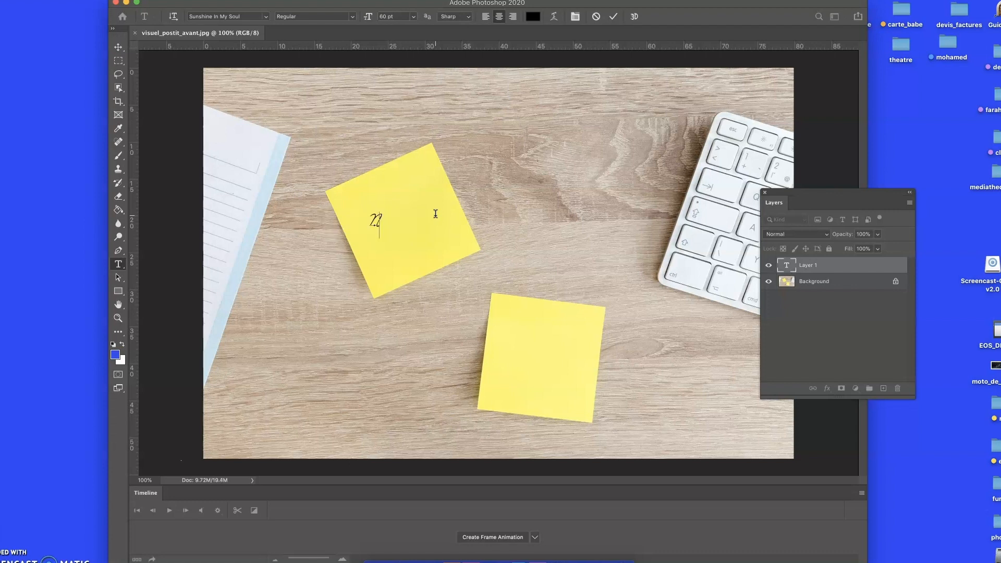
text(e pas oublier)
key(Return)
text(de se laver)
key(Return)
text(les mains)
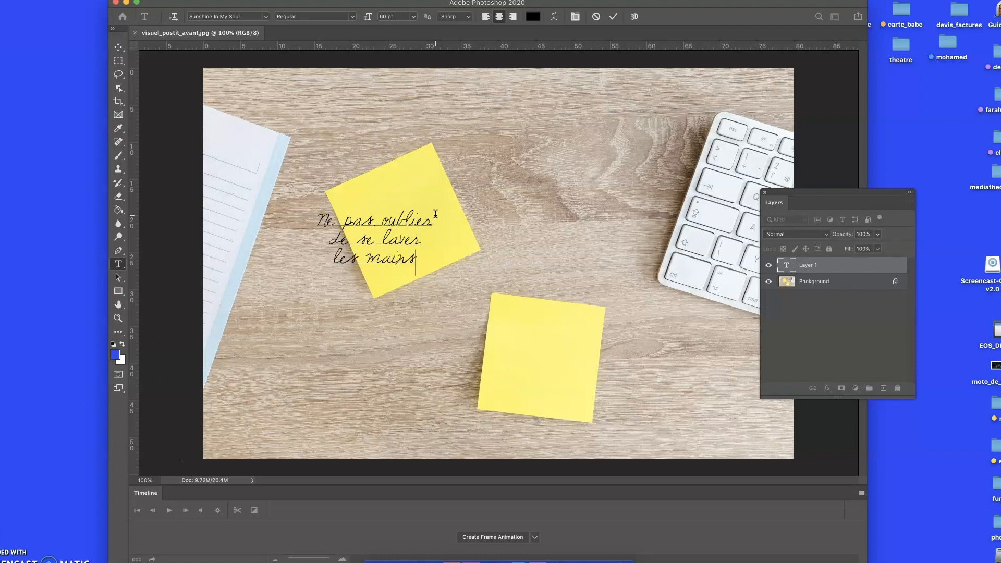
- Set the font of the whole three-line post-it text to Arial
triple_click(395, 221)
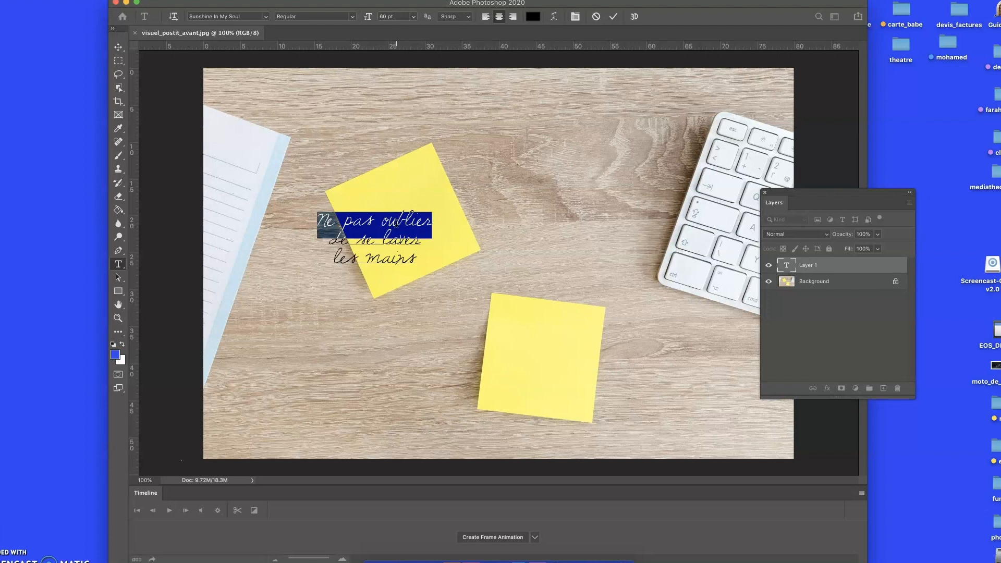
click(396, 223)
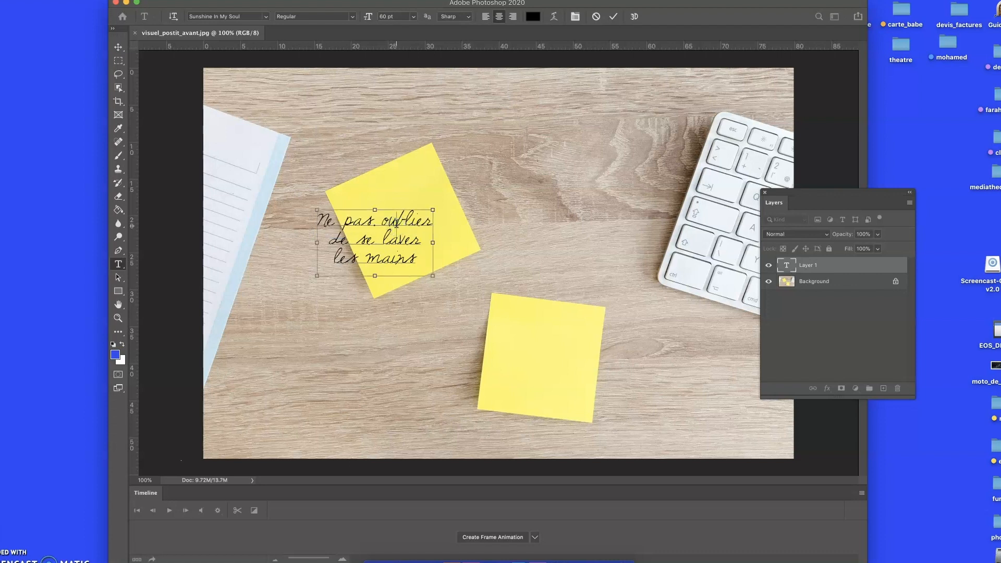
key(super+a)
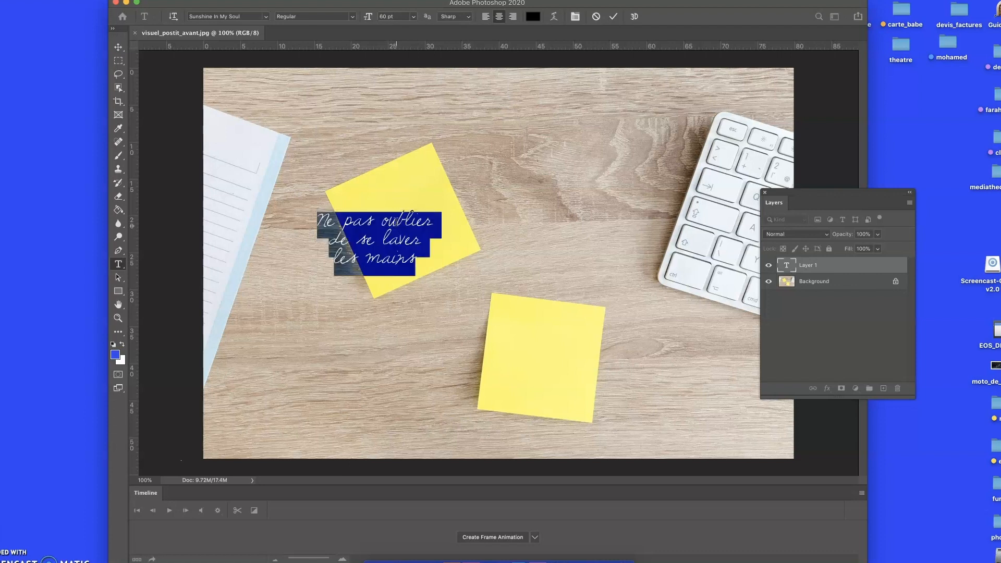
click(233, 16)
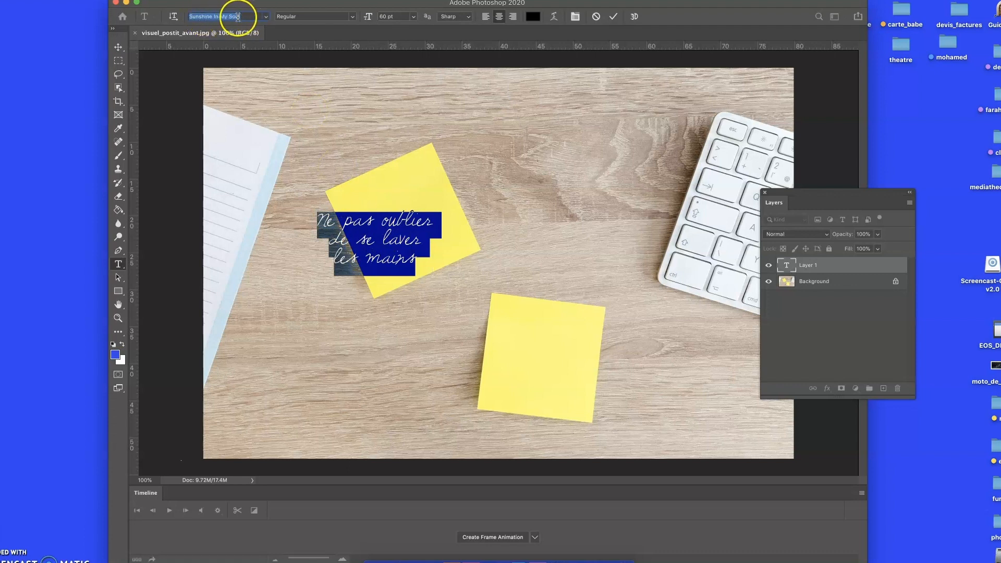
text(arial)
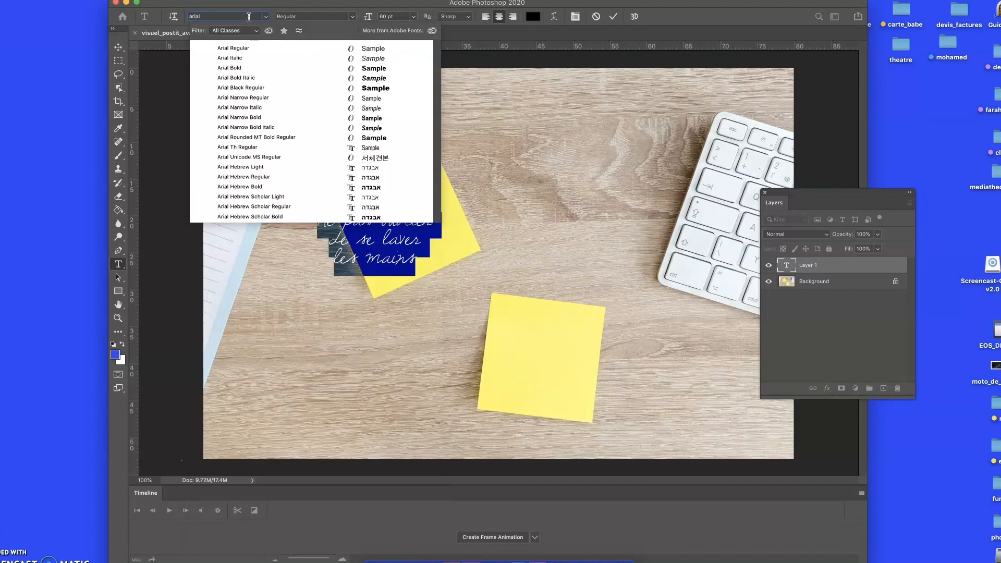
key(Return)
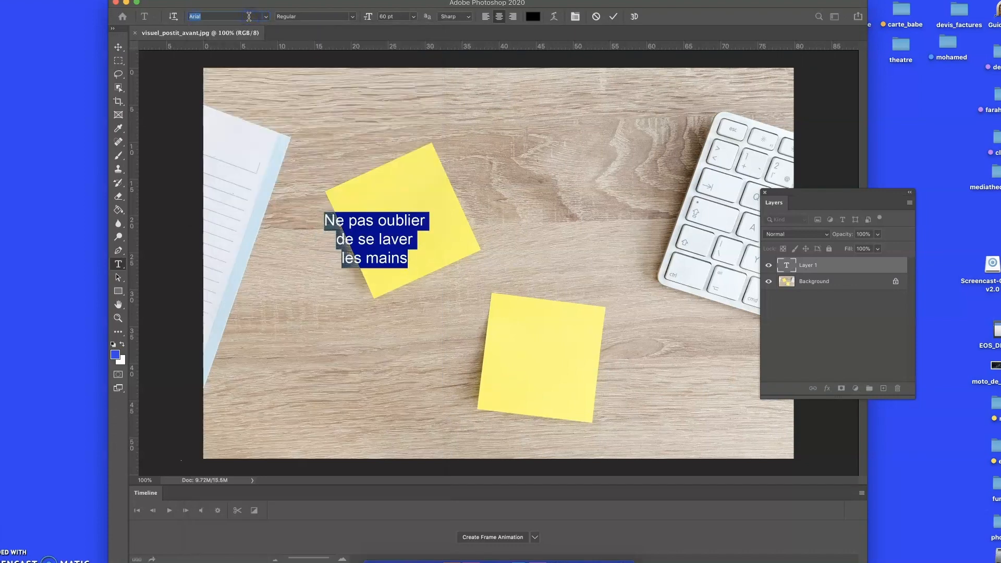
- Change the post-it text's font to Minion Pro Medium and commit the text
text(minon)
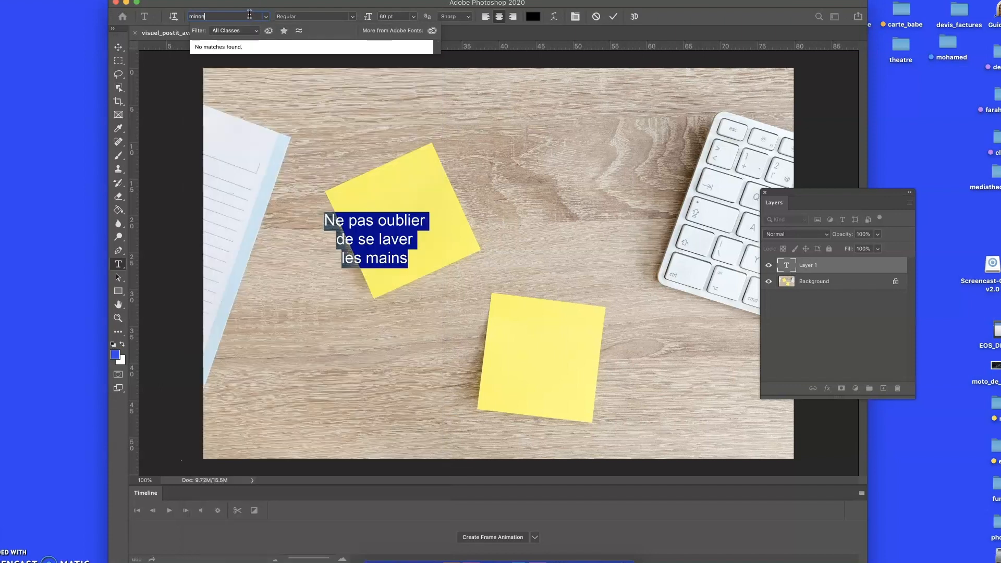
key(BackSpace)
key(BackSpace)
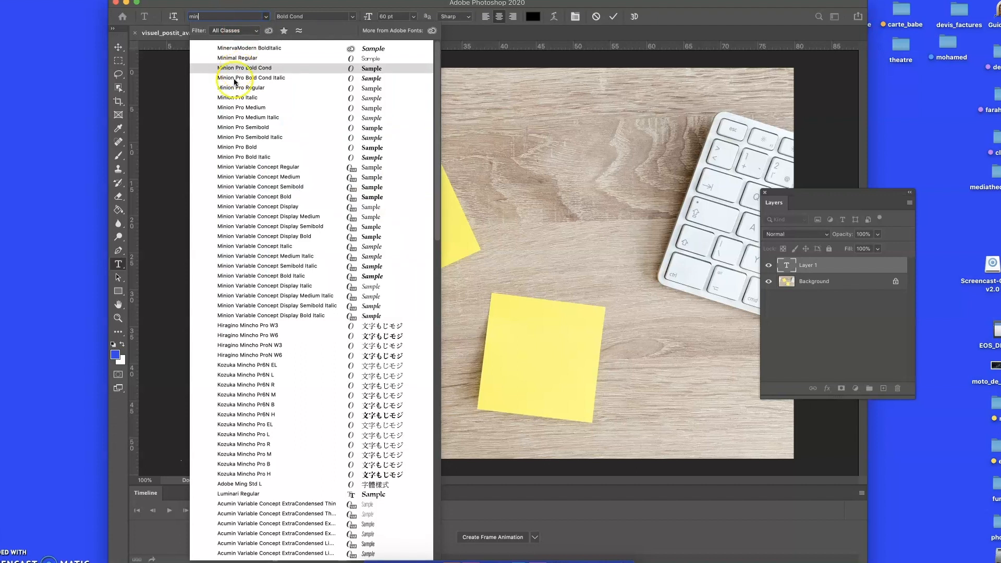
click(237, 108)
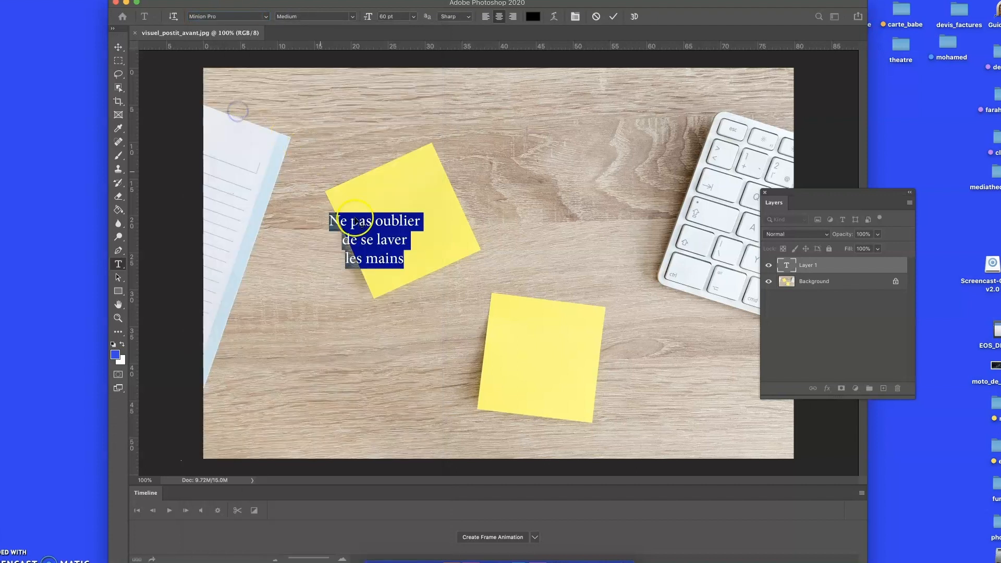
click(118, 47)
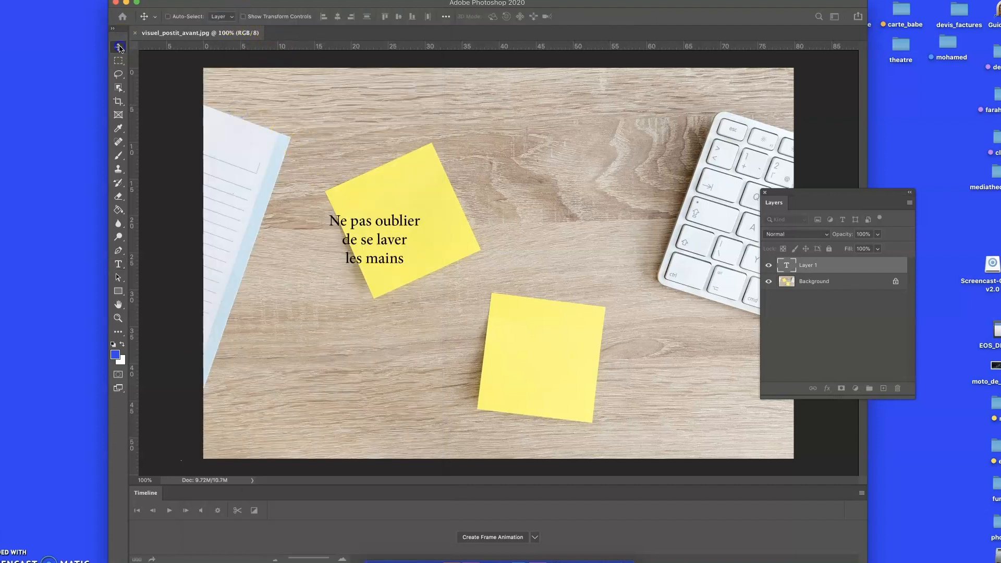
key(y)
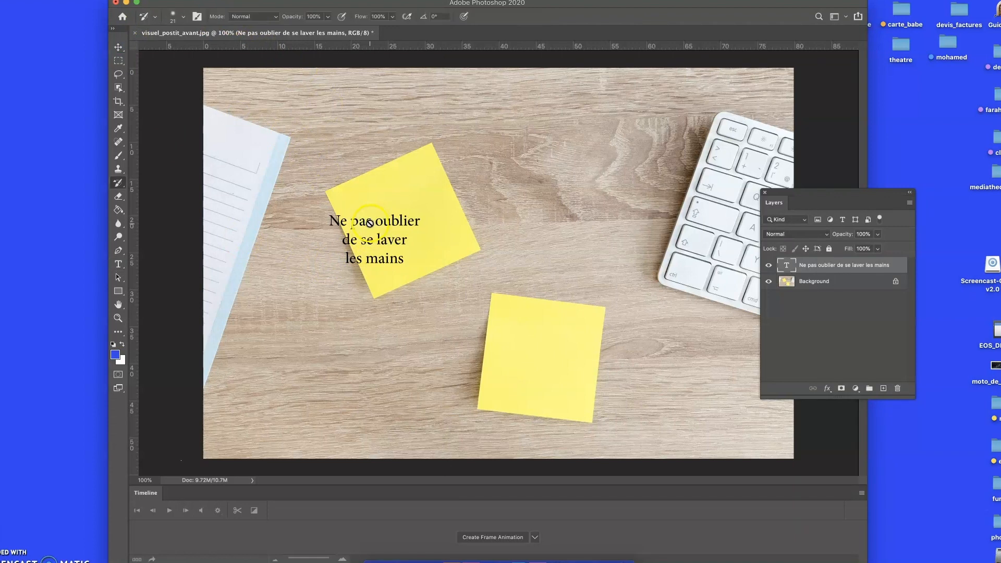
- Select all of the post-it text and set its font to Sunshine In My Soul Regular
click(120, 266)
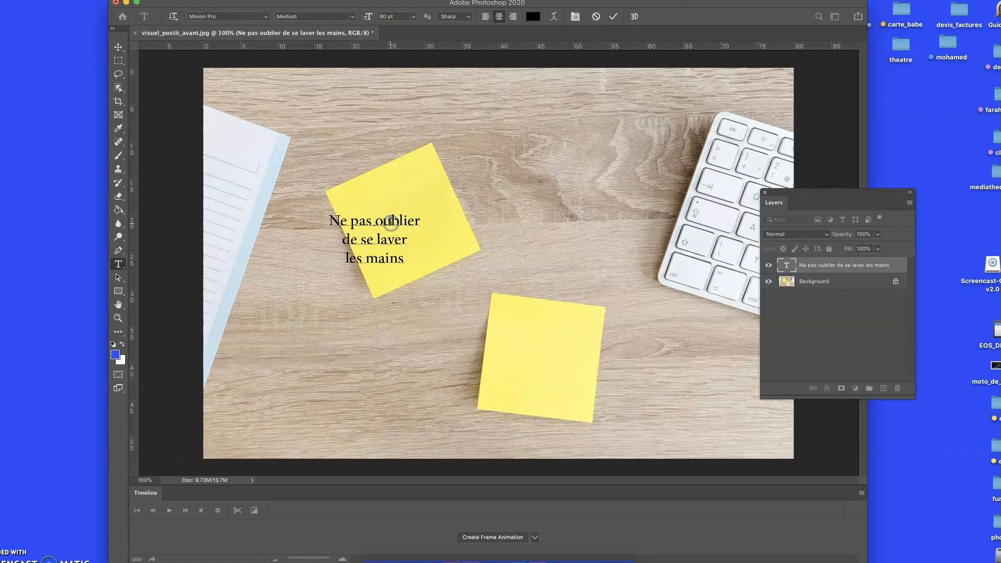
triple_click(391, 220)
click(391, 221)
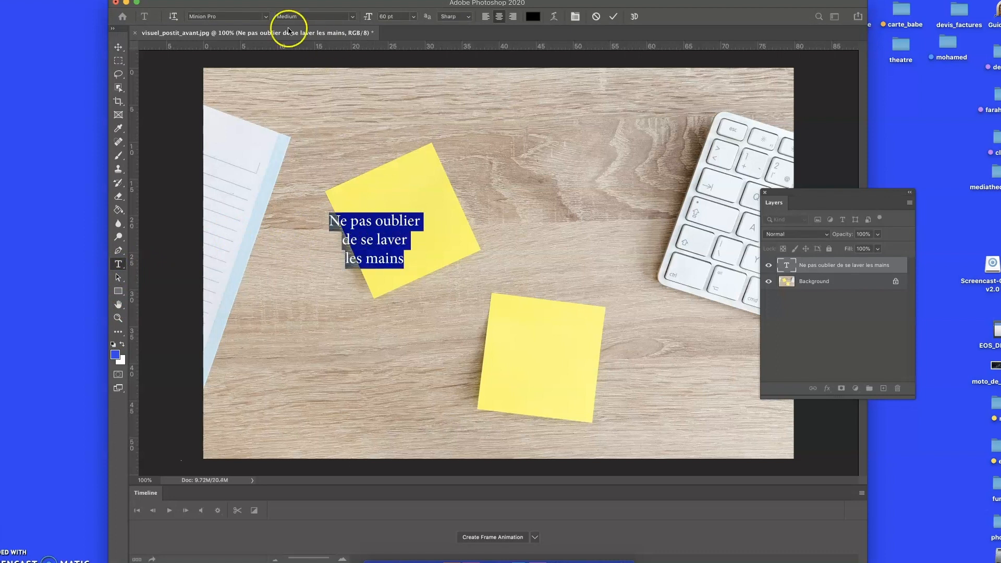
click(224, 16)
text(sunsh)
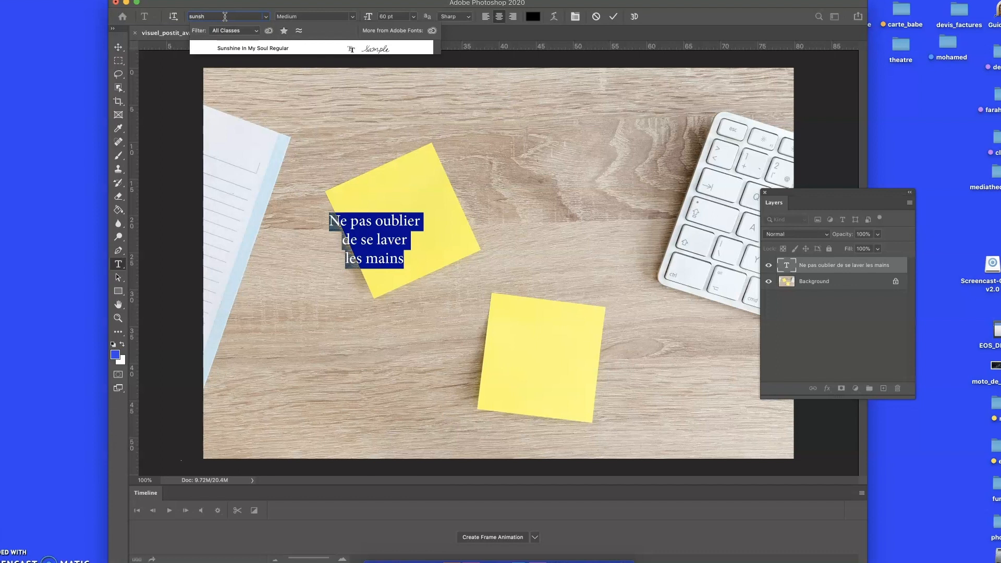
click(222, 48)
click(222, 58)
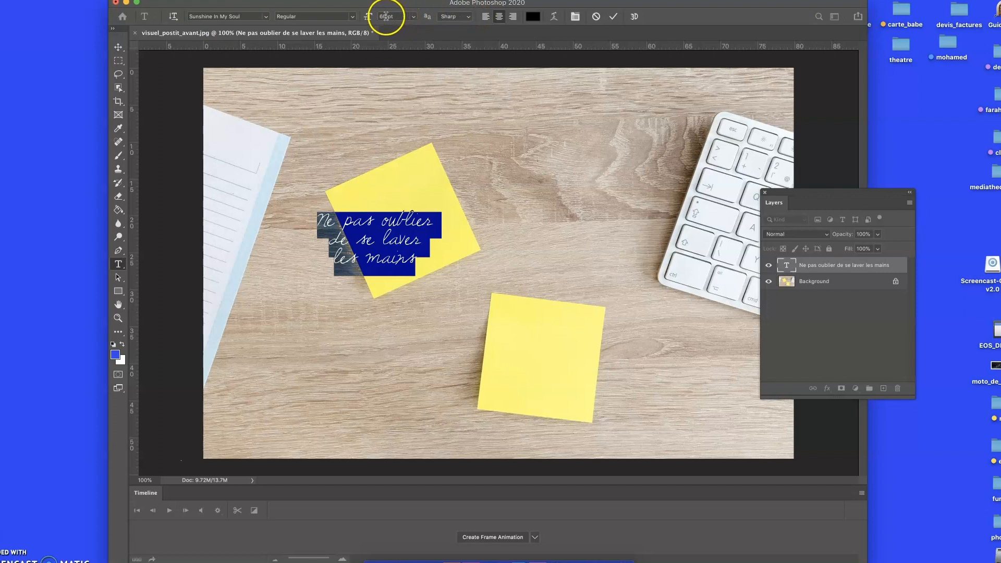
- Fit the text within the upper post-it, rotating it to about -24.9° and scaling it to about 76.7%
click(119, 48)
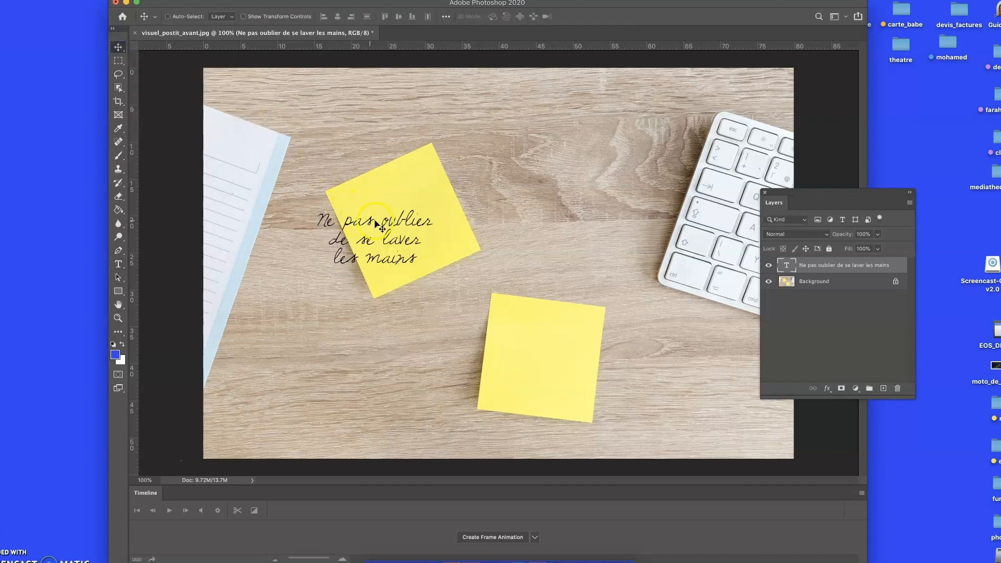
drag(400, 220, 425, 208)
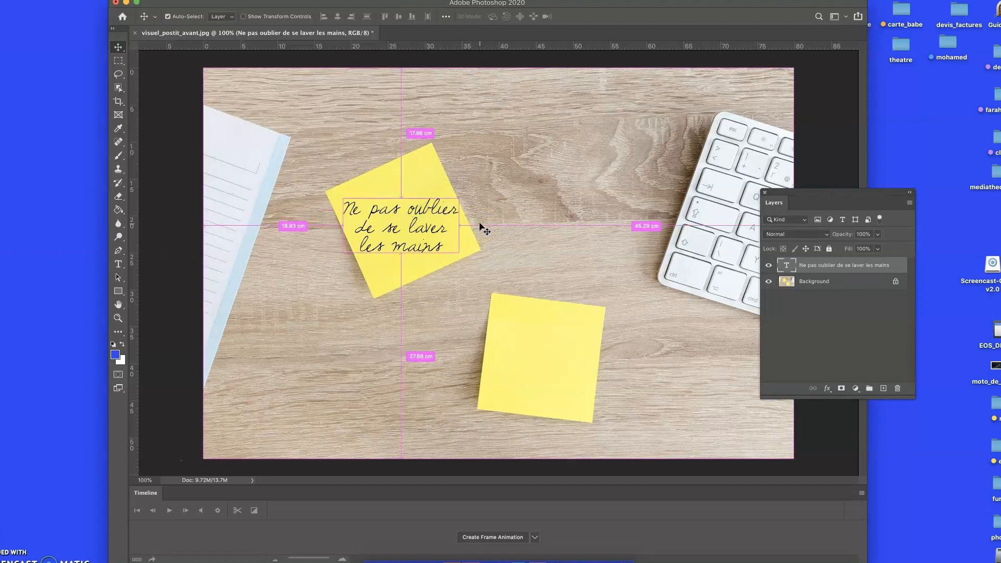
key(super+t)
drag(468, 189, 443, 169)
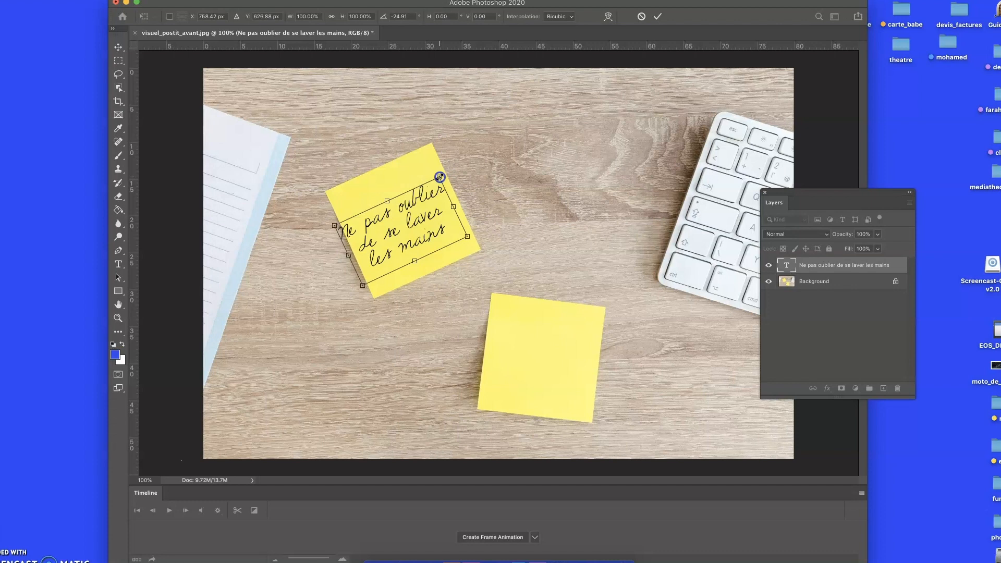
mouse_move(438, 179)
mouse_down()
mouse_move(427, 199)
mouse_move(431, 180)
mouse_up()
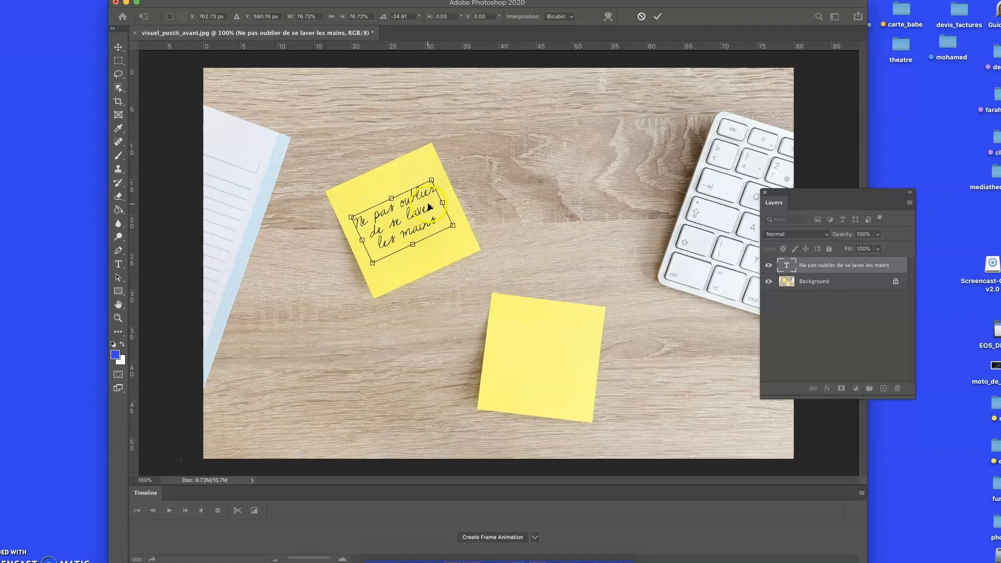
click(657, 17)
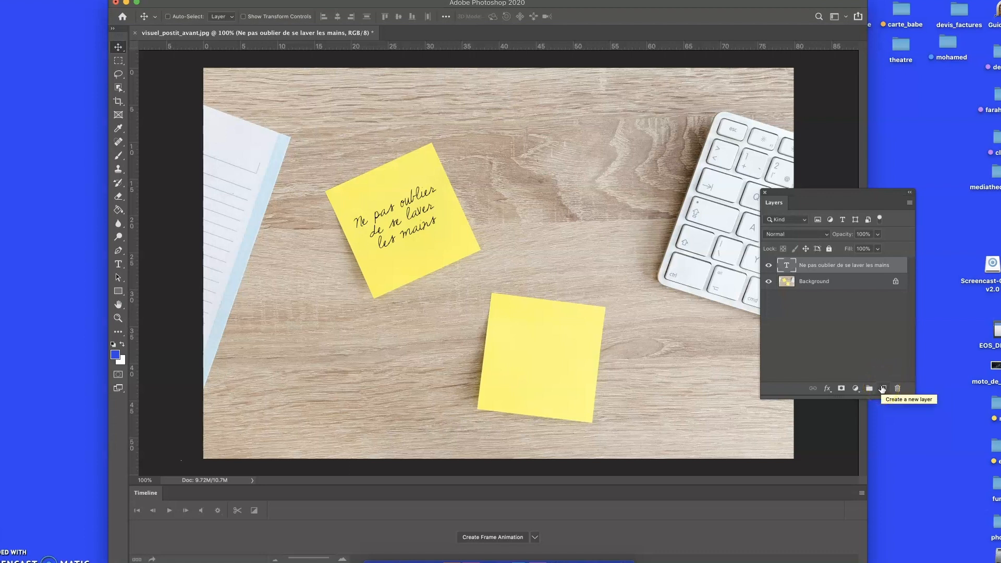
- Create a new layer named "texte 2" above the text layer
click(908, 205)
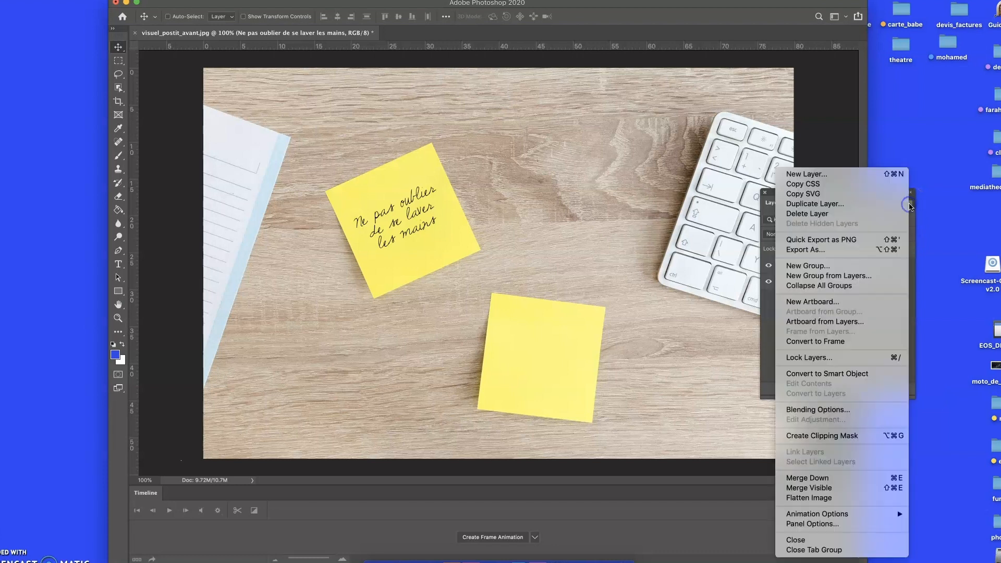
click(868, 173)
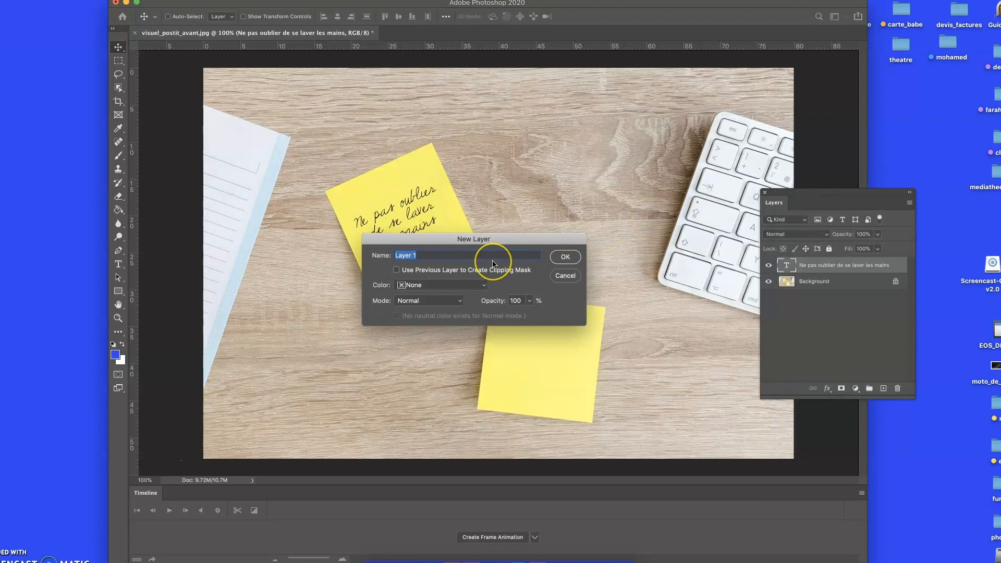
text(texte 2)
key(Return)
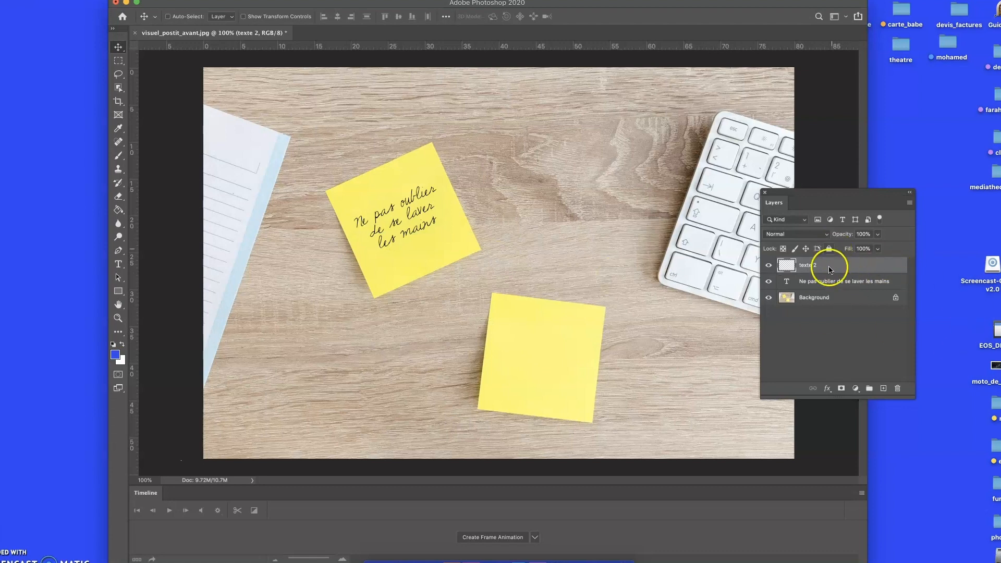
- Hide and show the "Ne pas oublier de se laver les mains" text layer, and unlock the Background layer
click(768, 282)
click(768, 282)
click(769, 282)
click(769, 282)
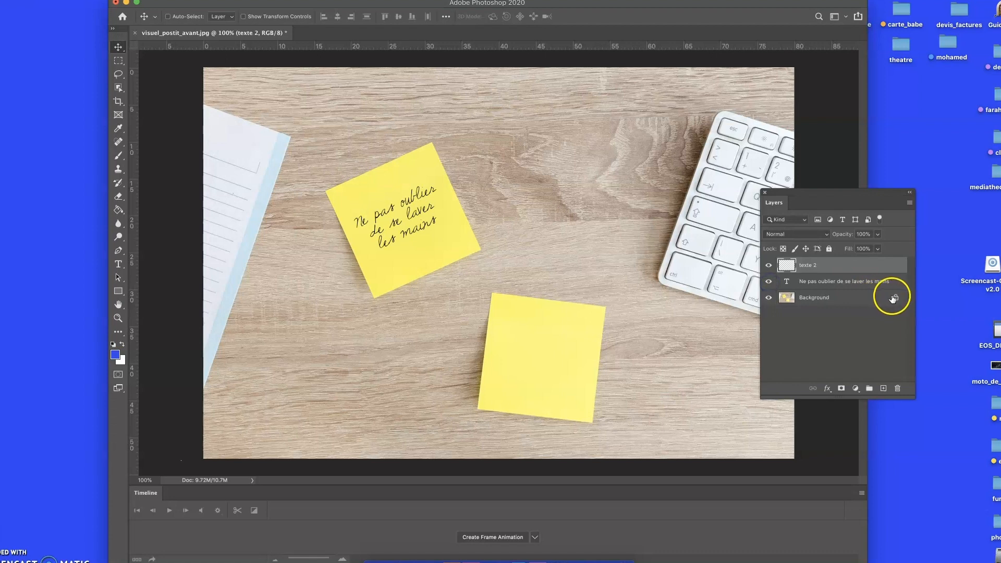
click(893, 298)
- Toggle the visibility of the desk photo layer and the text layer to examine what each one contains
click(769, 299)
click(769, 298)
click(769, 298)
click(769, 298)
click(767, 283)
click(768, 283)
drag(786, 296, 797, 285)
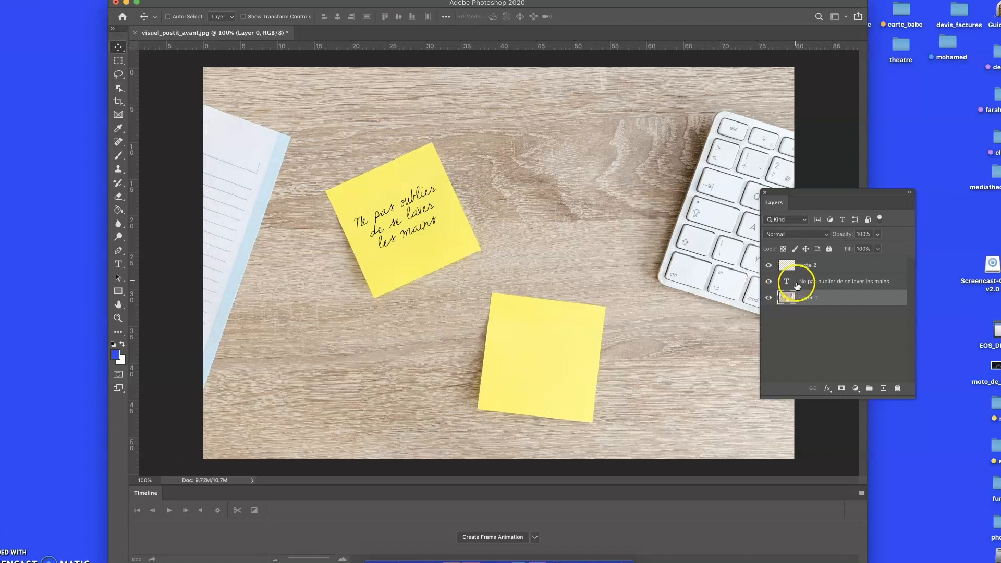
click(769, 298)
click(769, 299)
click(768, 282)
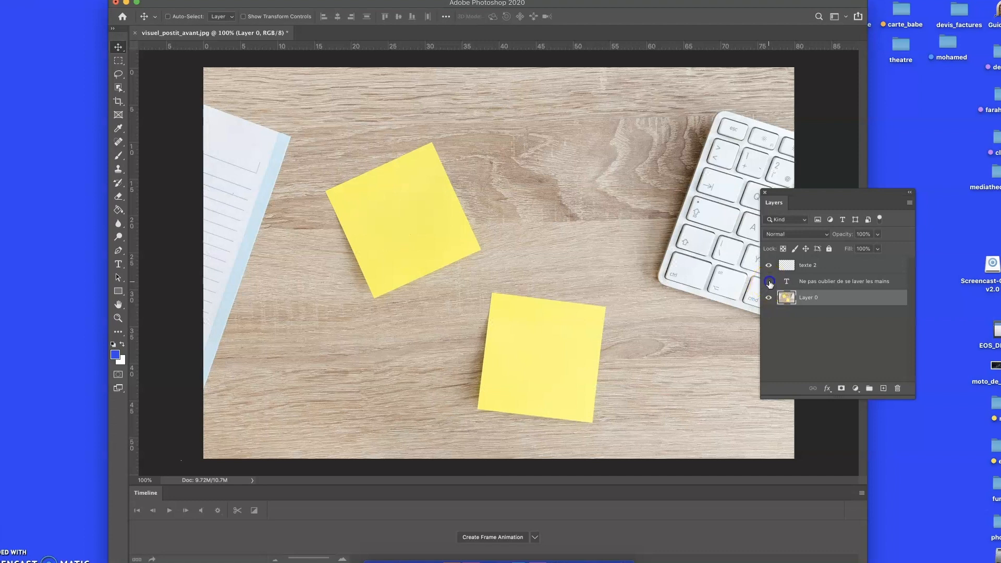
click(770, 282)
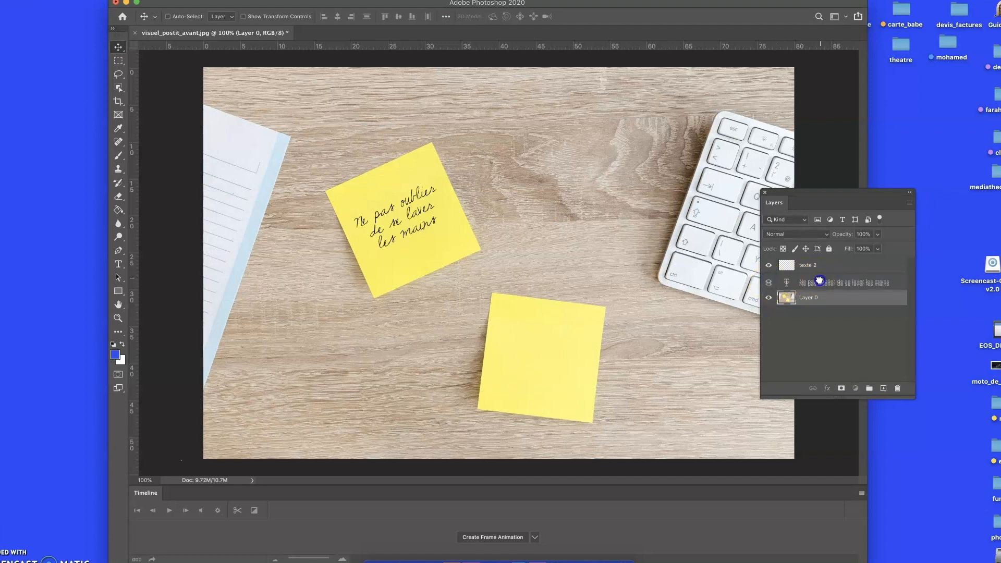
- Try the text layer beneath Layer 0, toggling the photo's visibility, and restore the text layer above the photo
drag(820, 280, 820, 278)
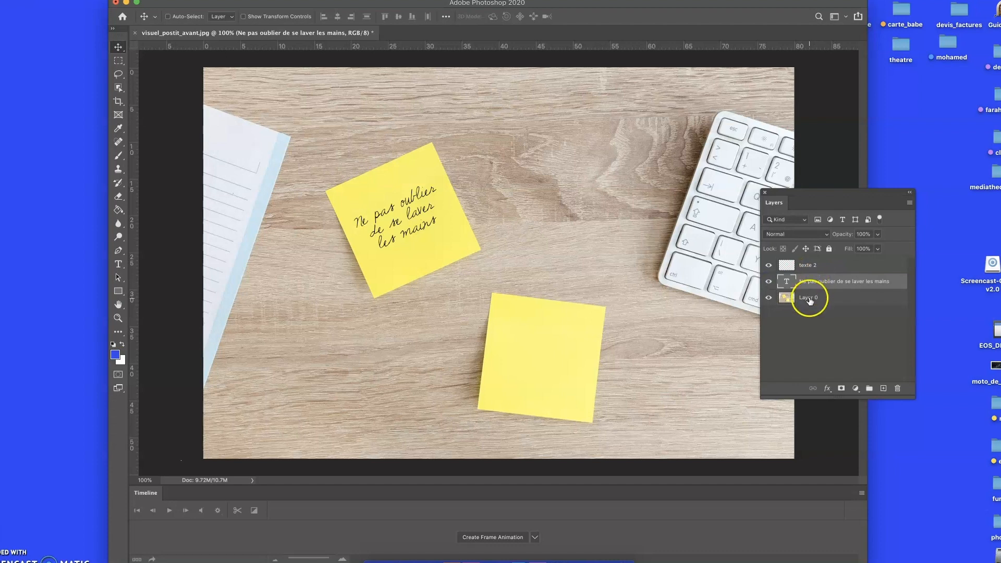
click(810, 299)
drag(787, 279, 805, 303)
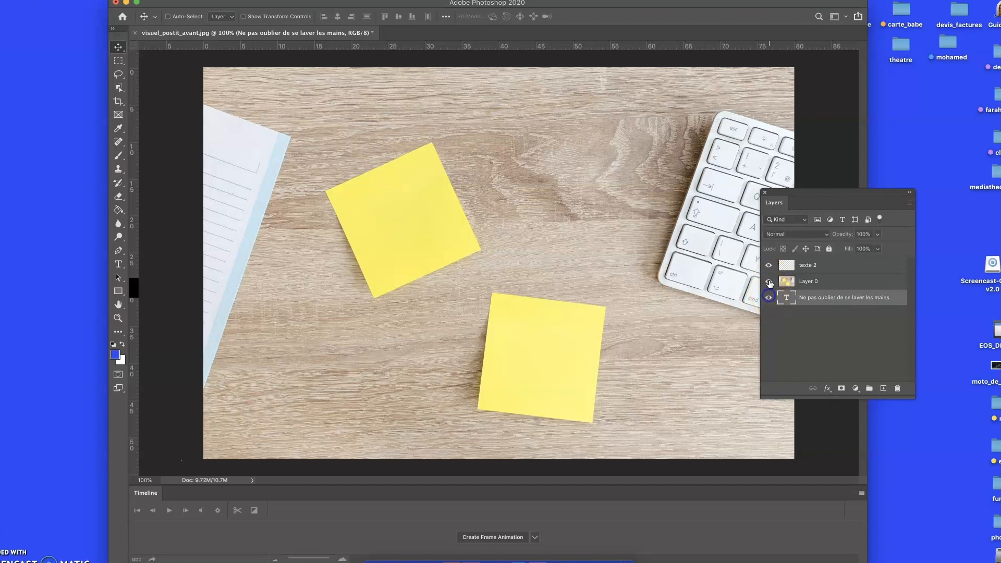
click(769, 282)
click(769, 281)
drag(853, 296, 821, 268)
- Make the "texte 2" layer active and set up the Brush tool with a size of 19 px
click(828, 268)
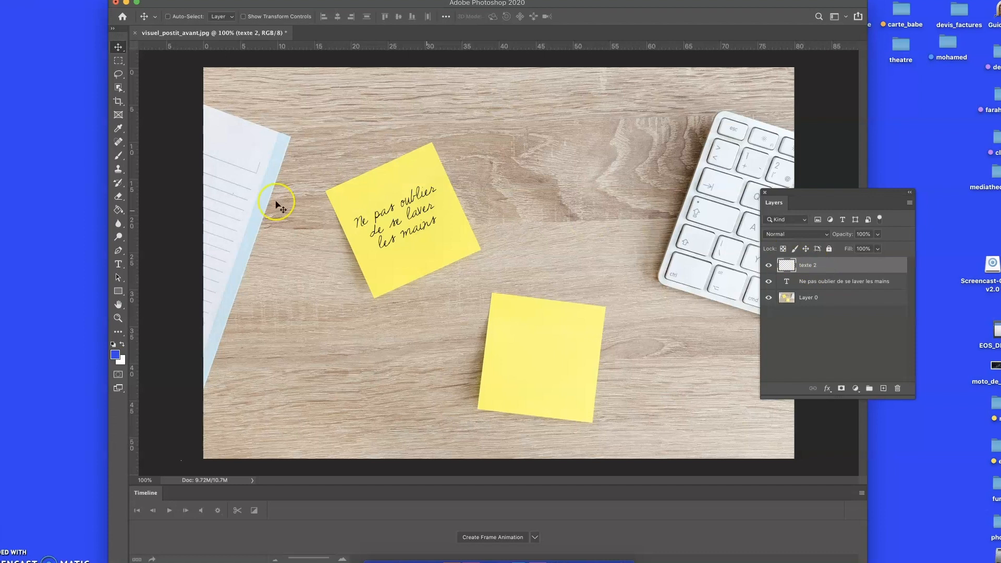
click(119, 156)
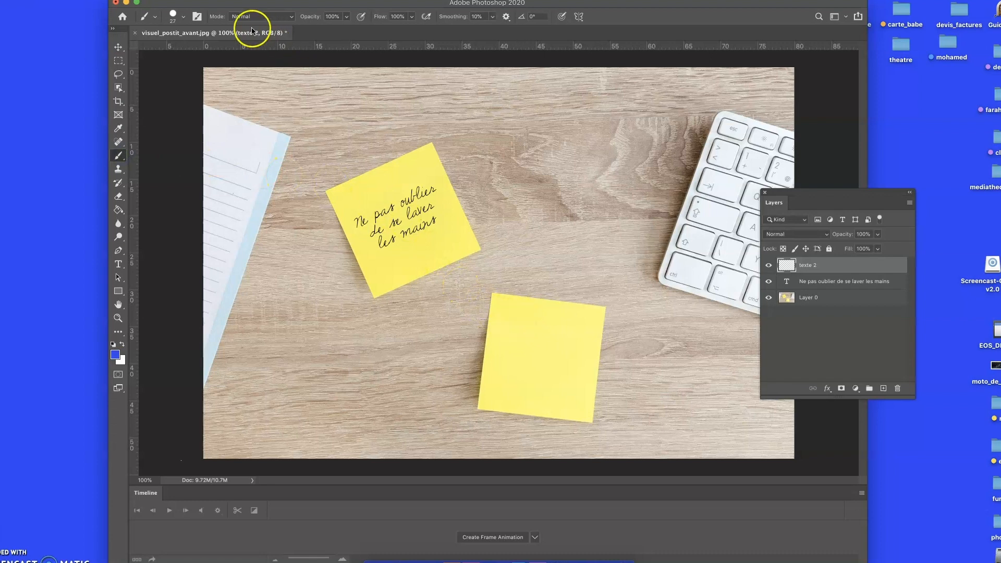
click(185, 20)
drag(177, 48, 175, 50)
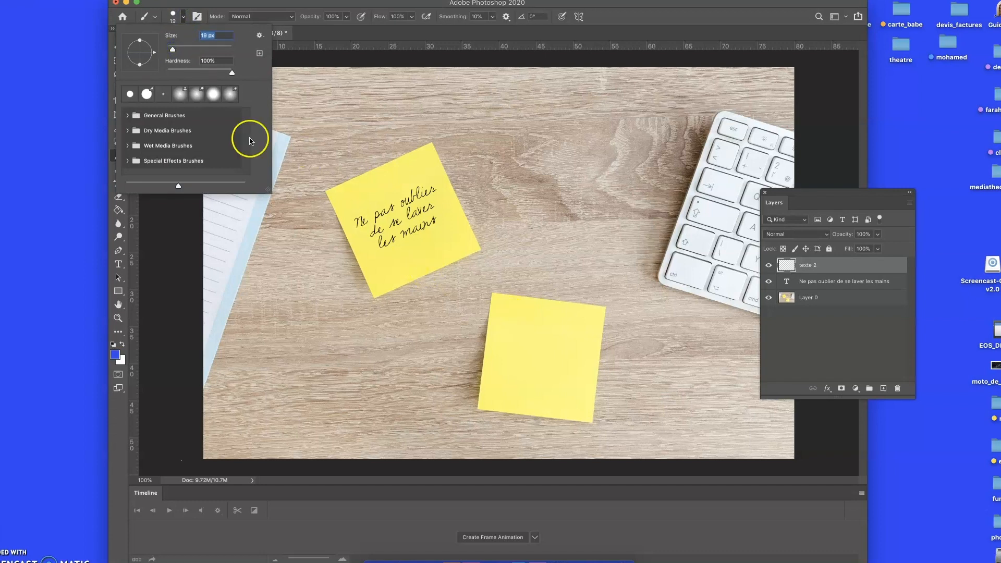
click(298, 6)
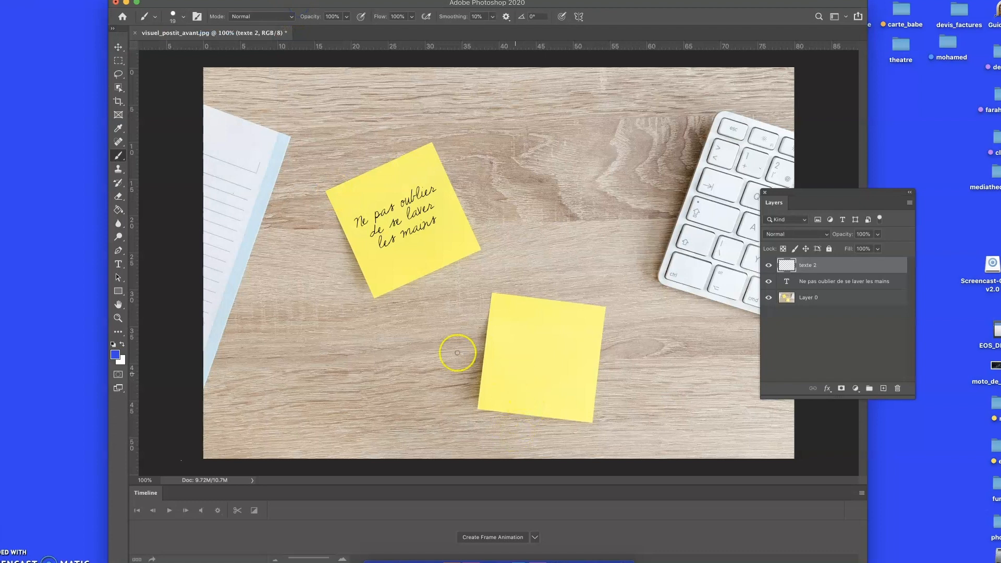
- Set the foreground colour to black (000000) for the Brush tool
click(116, 355)
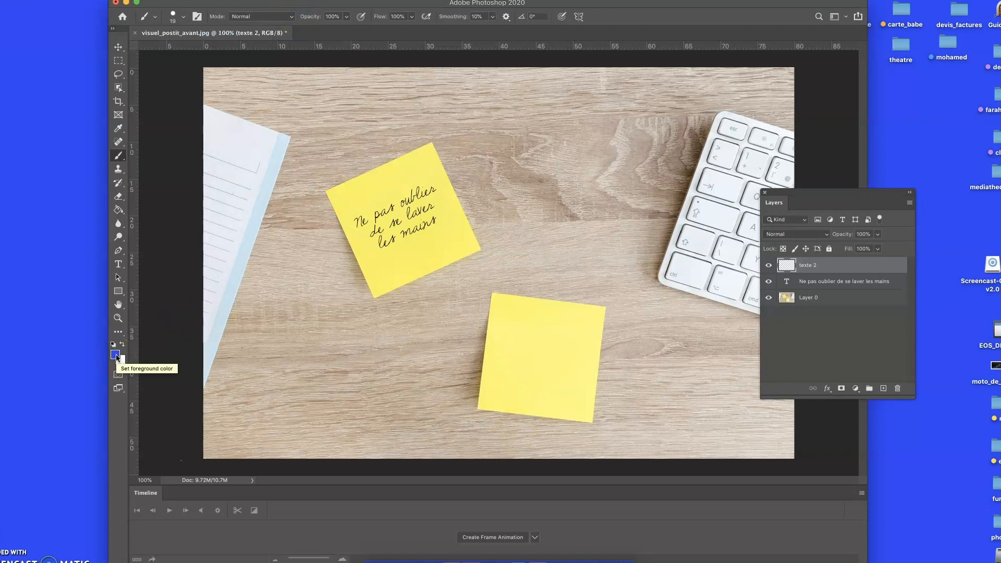
click(116, 355)
drag(602, 332, 592, 348)
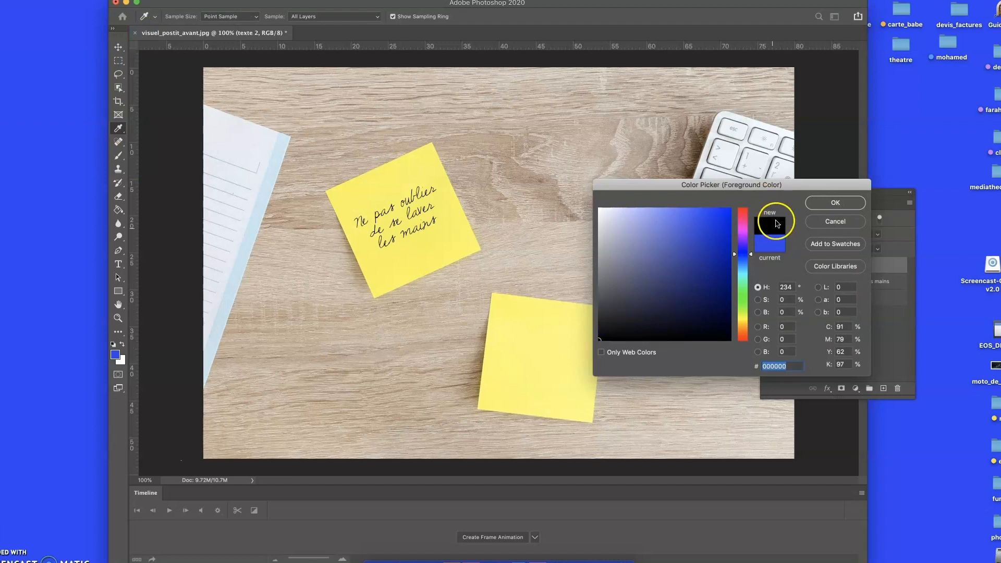
click(832, 203)
key(b)
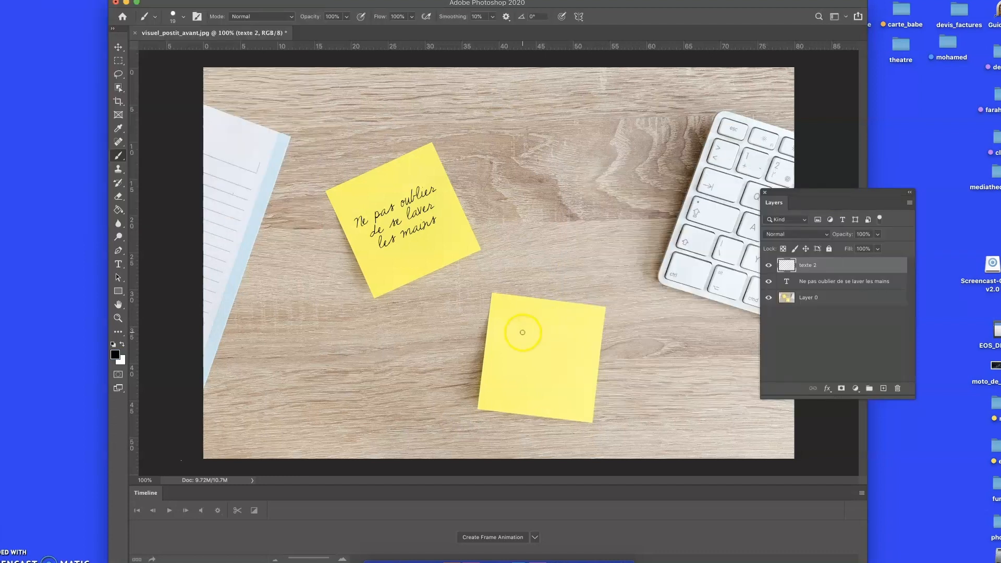
- Try to handwrite "Je t'aime" in black over two lines on the lower post-it with the Brush tool
mouse_move(505, 343)
mouse_down()
mouse_move(504, 329)
mouse_move(516, 330)
mouse_move(508, 367)
mouse_move(524, 336)
mouse_up()
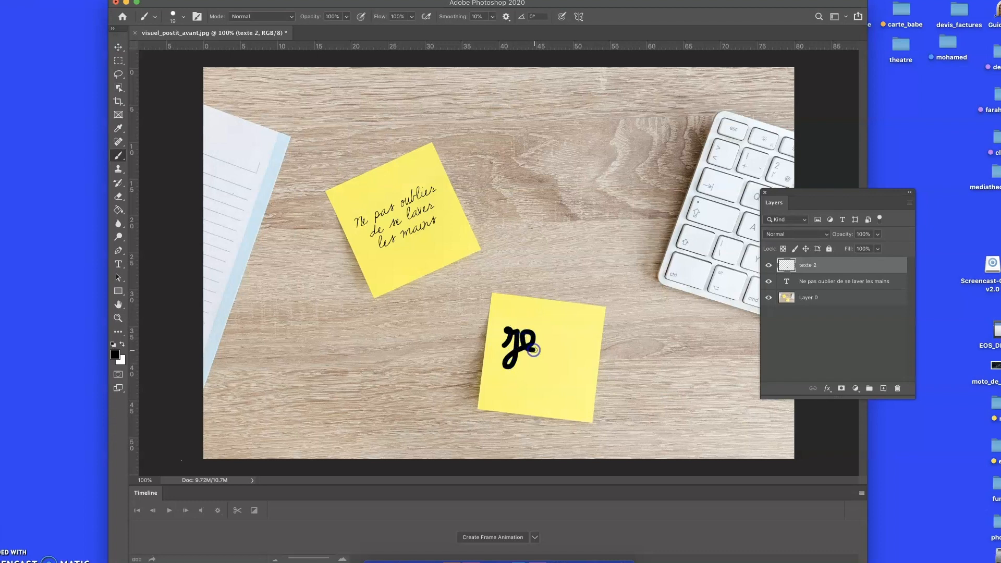
key(ctrl+z)
mouse_move(501, 340)
mouse_down()
mouse_move(519, 332)
mouse_move(508, 365)
mouse_move(503, 350)
mouse_move(540, 342)
mouse_up()
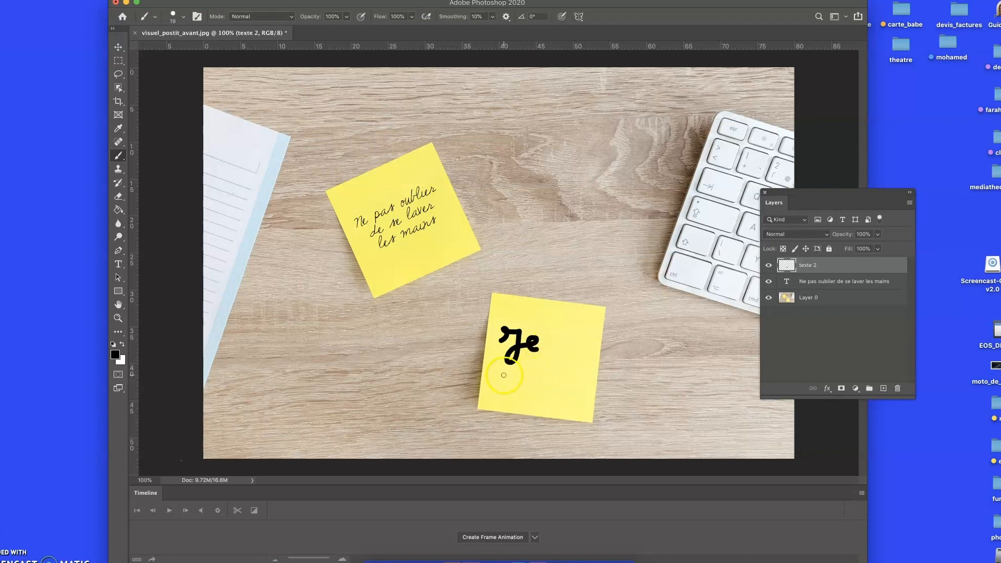
mouse_move(517, 378)
mouse_down()
mouse_move(532, 360)
mouse_move(537, 386)
mouse_up()
mouse_move(545, 354)
mouse_down()
mouse_move(544, 384)
mouse_move(555, 373)
mouse_move(557, 386)
mouse_move(563, 375)
mouse_move(584, 381)
mouse_up()
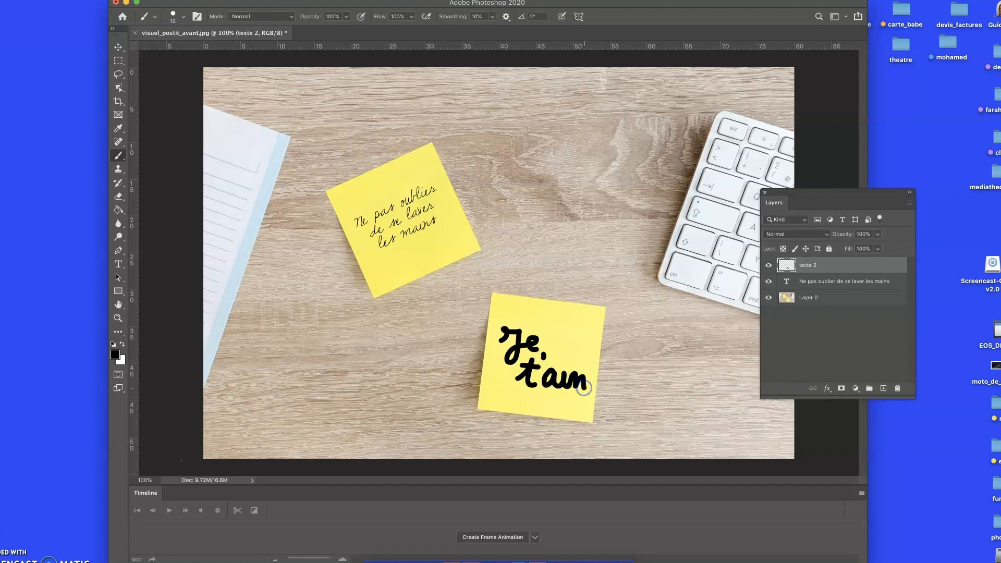
- Undo all the handwritten brush strokes on the lower post-it
key(super+z)
key(super+z)
key(super+z)
key(super+z)
key(super+z)
key(super+z)
key(super+z)
key(super+z)
key(super+z)
key(super+z)
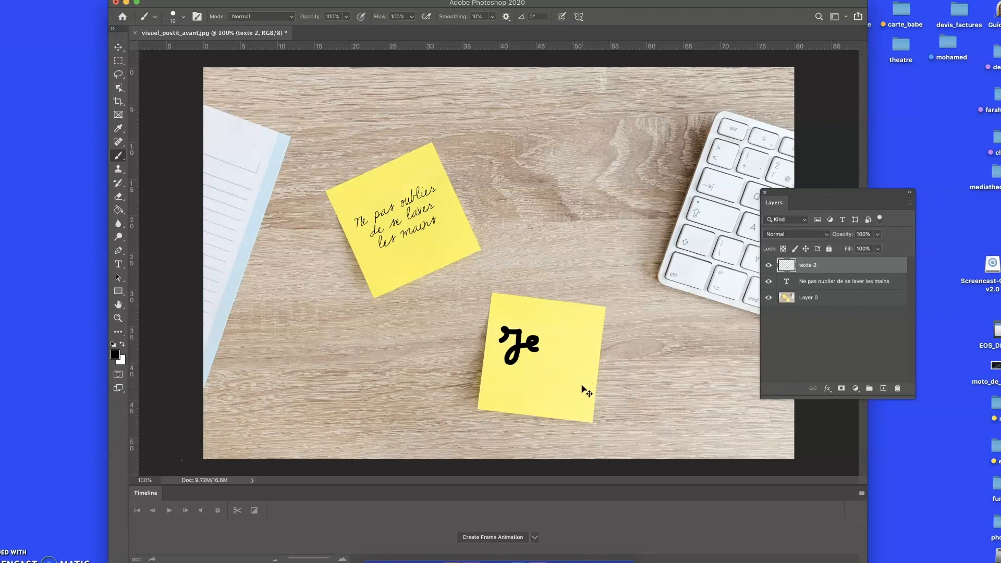
- Reduce the brush size to 15 px
click(183, 16)
drag(174, 50, 172, 49)
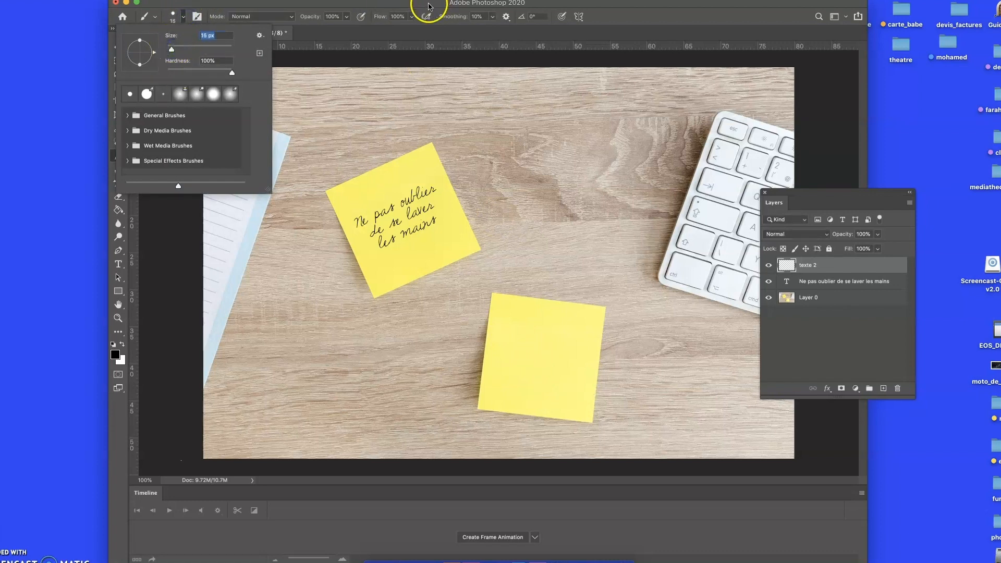
click(429, 5)
- Handwrite "je t'aime" across the upper part of the lower post-it and "maman" on a second line beneath it
mouse_move(497, 337)
mouse_down()
mouse_move(506, 327)
mouse_move(499, 351)
mouse_move(515, 331)
mouse_move(516, 339)
mouse_move(548, 323)
mouse_move(547, 339)
mouse_move(569, 333)
mouse_move(572, 342)
mouse_up()
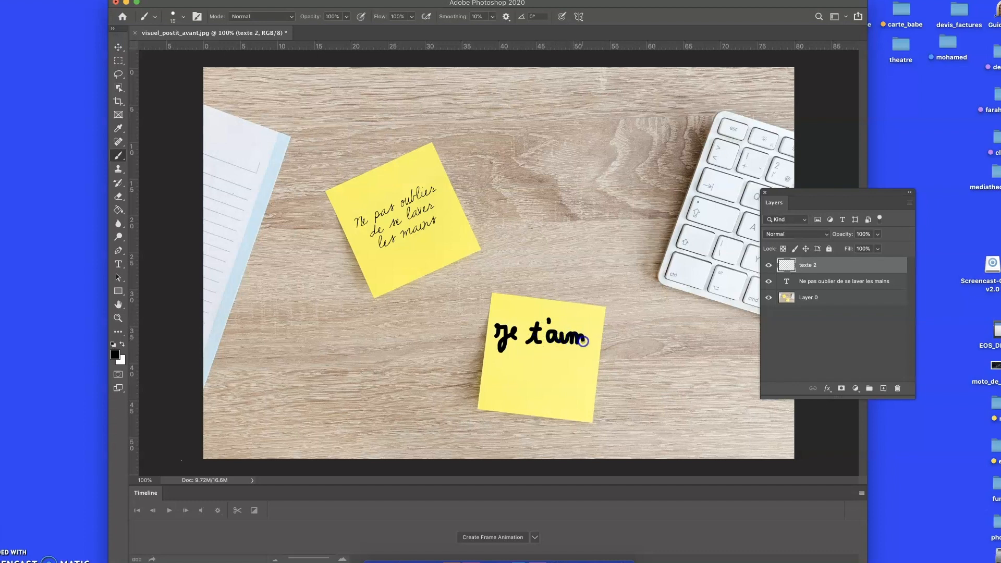
drag(591, 344, 599, 345)
click(559, 326)
mouse_move(487, 371)
mouse_down()
mouse_move(552, 378)
mouse_move(557, 371)
mouse_move(578, 376)
mouse_up()
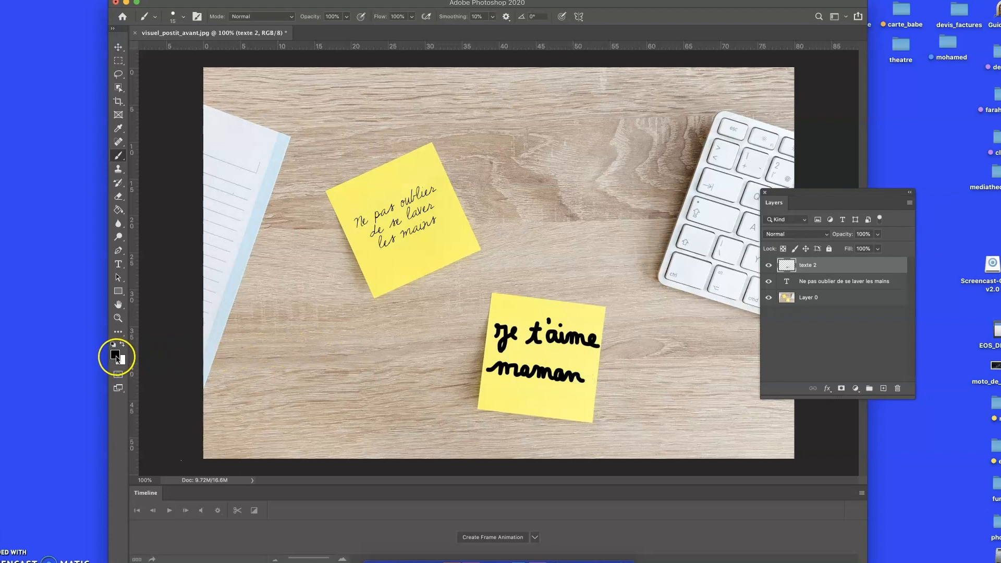
- Change the foreground colour from the text's black to a bright red, about f41a1a, for the Brush tool
click(116, 356)
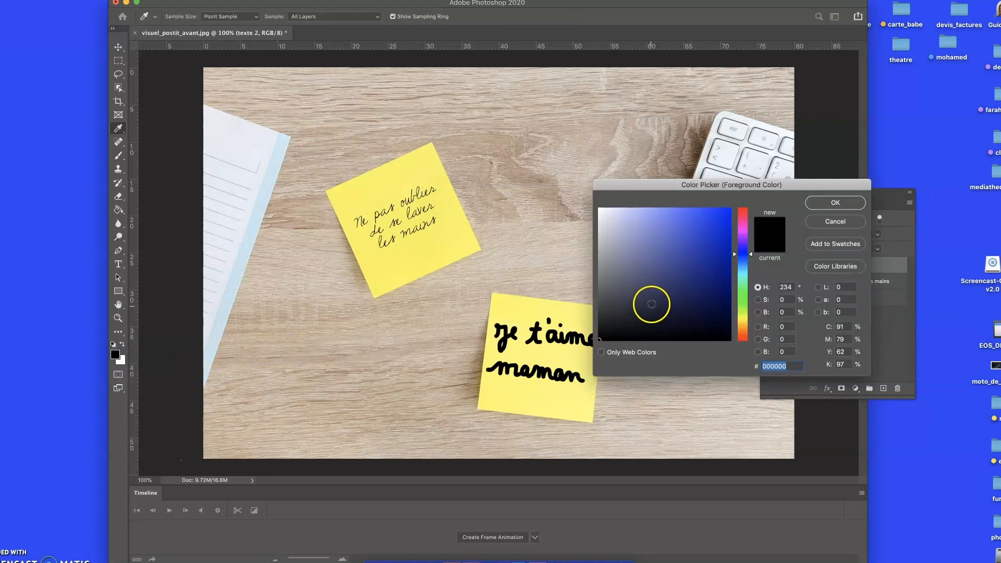
click(743, 210)
mouse_move(743, 208)
mouse_down()
mouse_move(744, 219)
mouse_move(744, 201)
mouse_up()
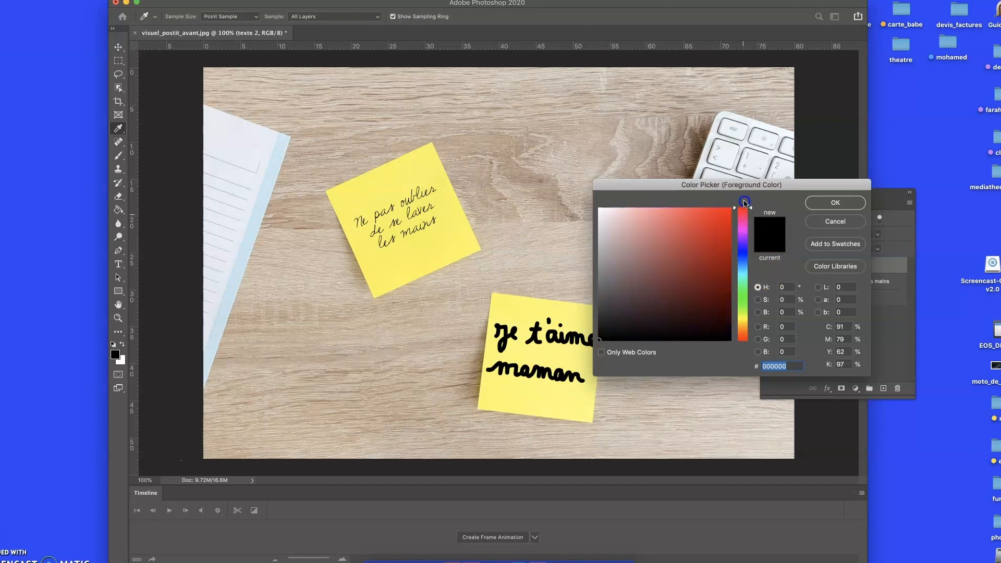
click(702, 237)
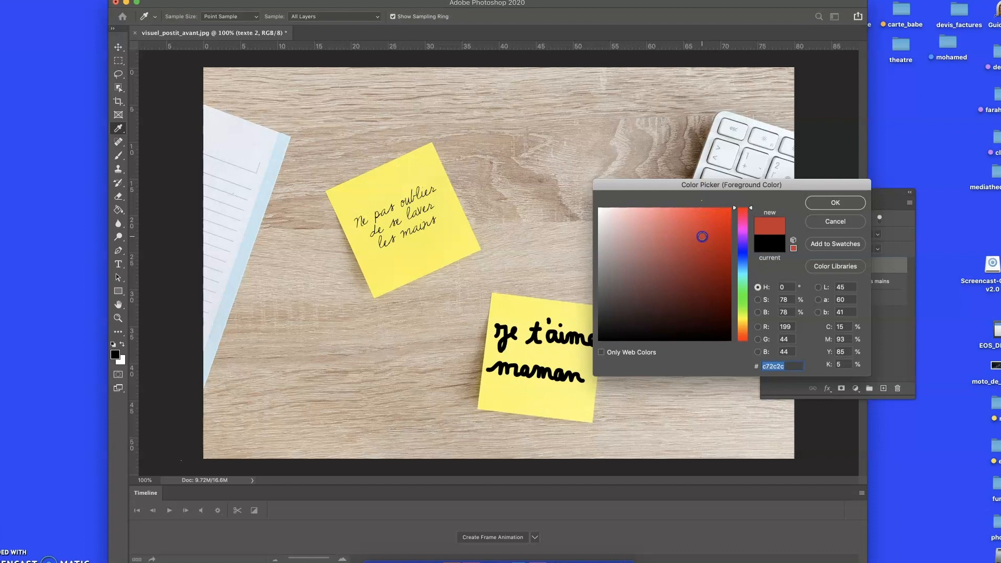
mouse_move(702, 237)
mouse_down()
mouse_move(742, 196)
mouse_move(720, 213)
mouse_up()
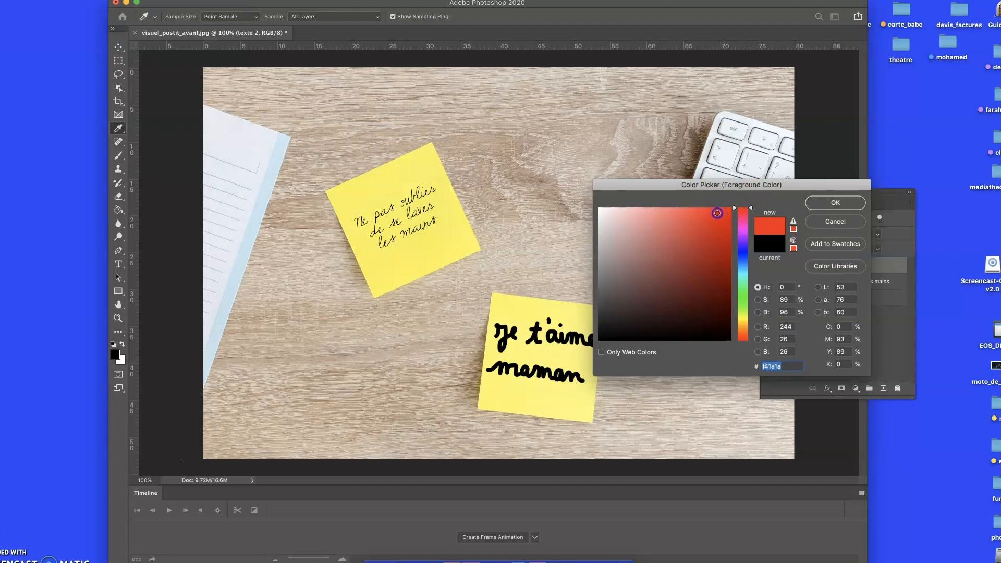
click(835, 202)
key(b)
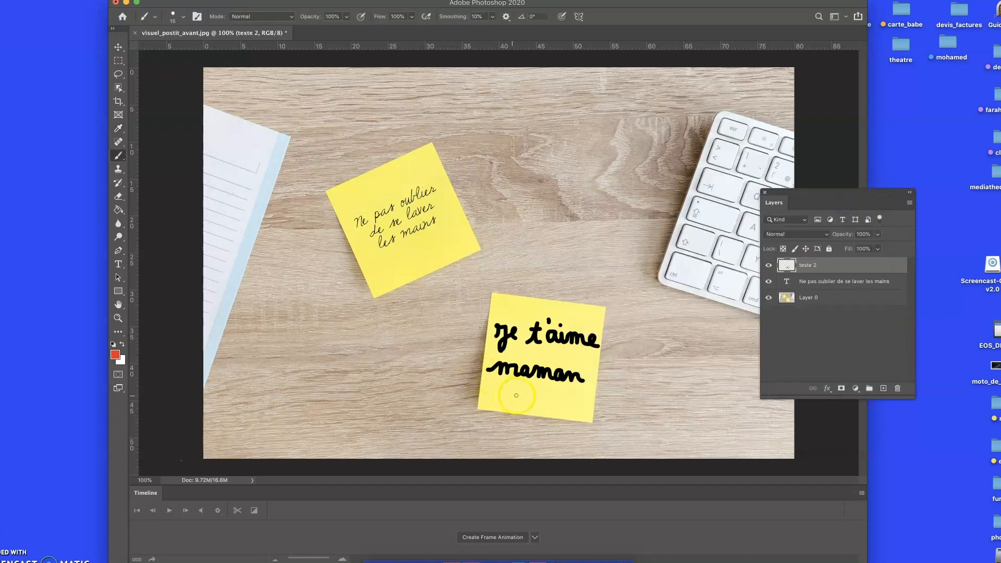
- Paint a small filled red heart beneath "maman" on the lower post-it and review the whole visual
click(536, 395)
mouse_move(545, 400)
mouse_down()
mouse_move(540, 408)
mouse_move(524, 399)
mouse_move(543, 397)
mouse_up()
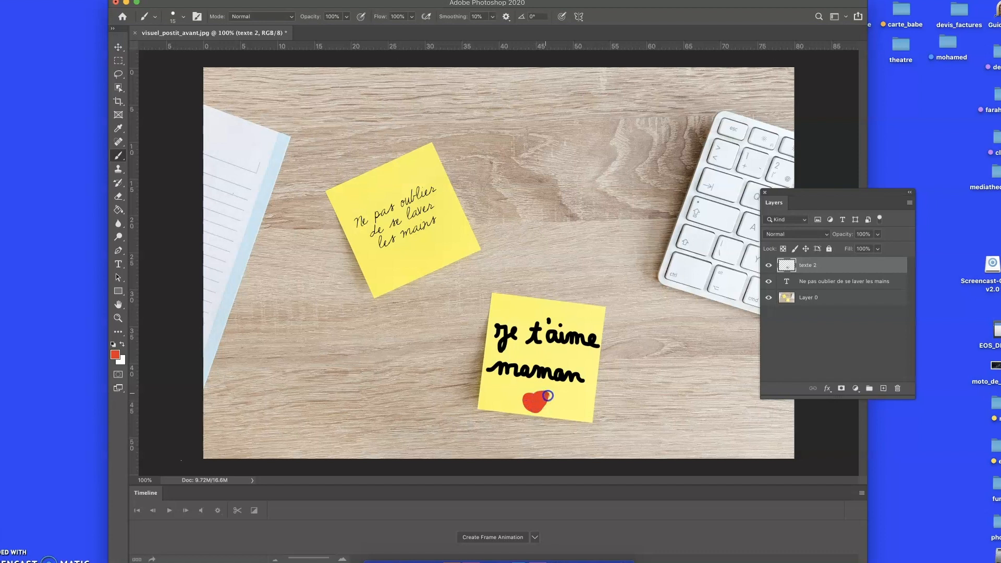
drag(544, 404, 539, 411)
click(119, 318)
alt+click(504, 285)
mouse_move(505, 285)
mouse_down()
mouse_move(491, 286)
mouse_move(531, 277)
mouse_move(516, 280)
mouse_up()
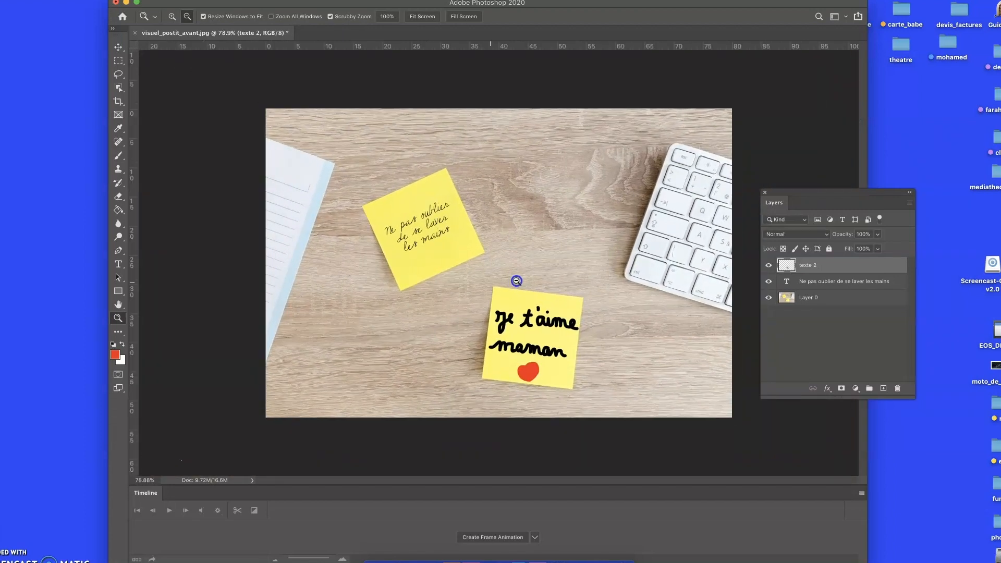
click(602, 234)
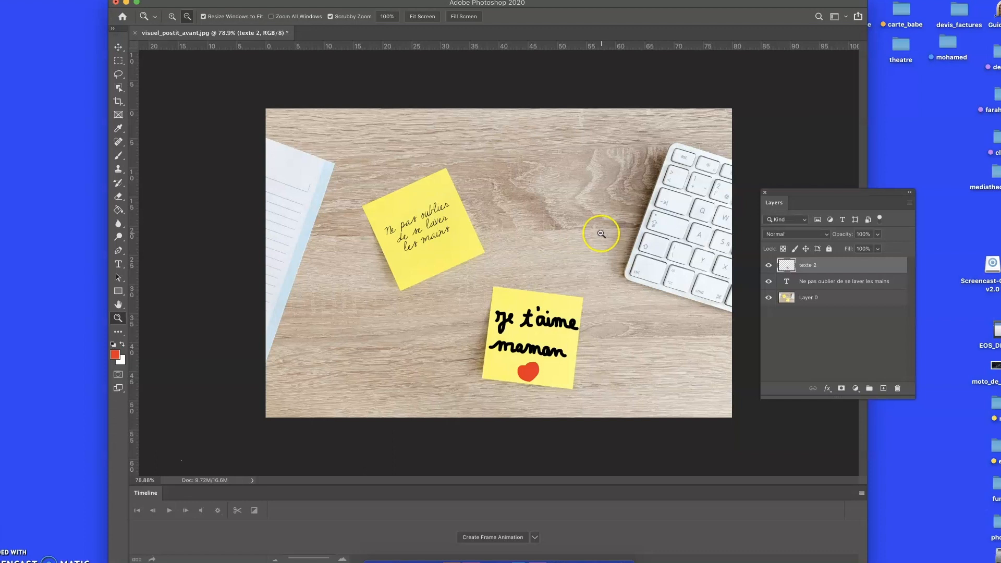